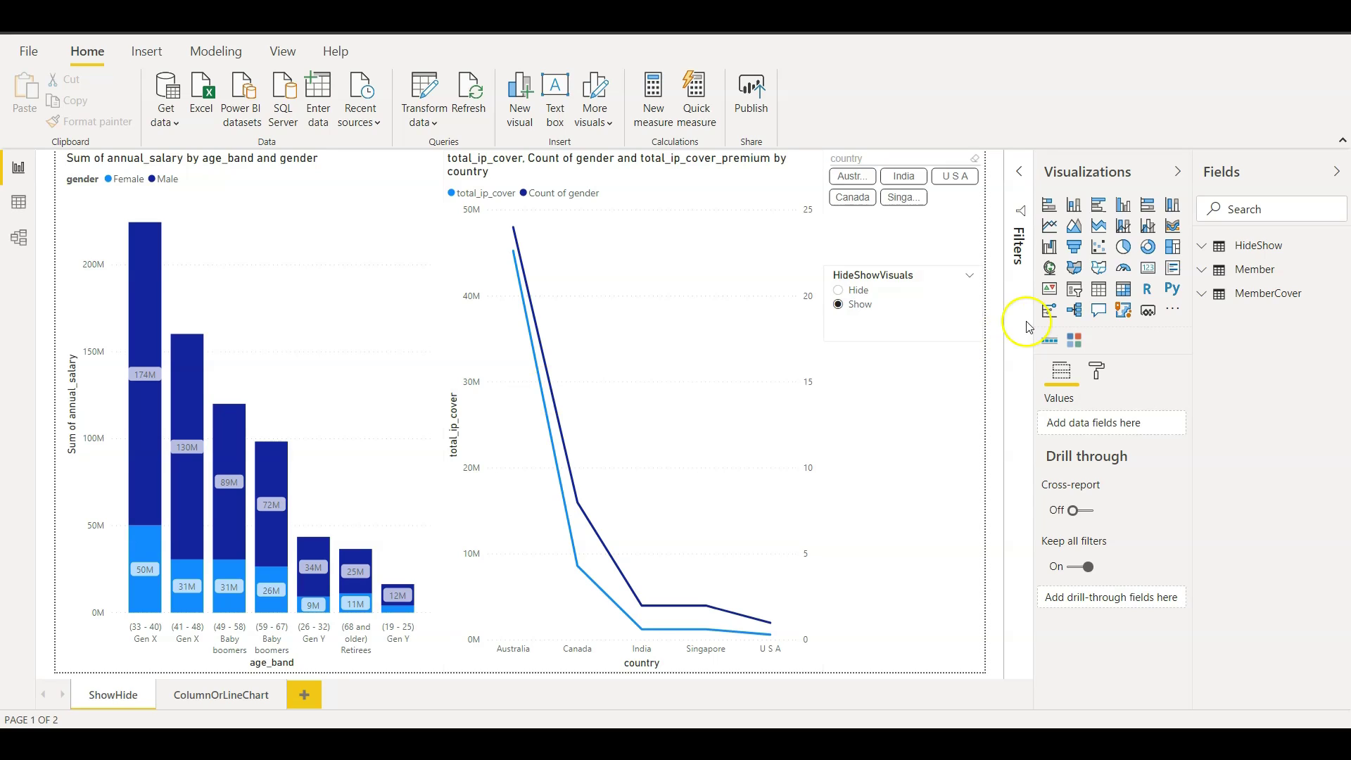
Toggle the HideShowVisuals slicer to Hide, then back to Show, to test hiding both charts.
click(867, 309)
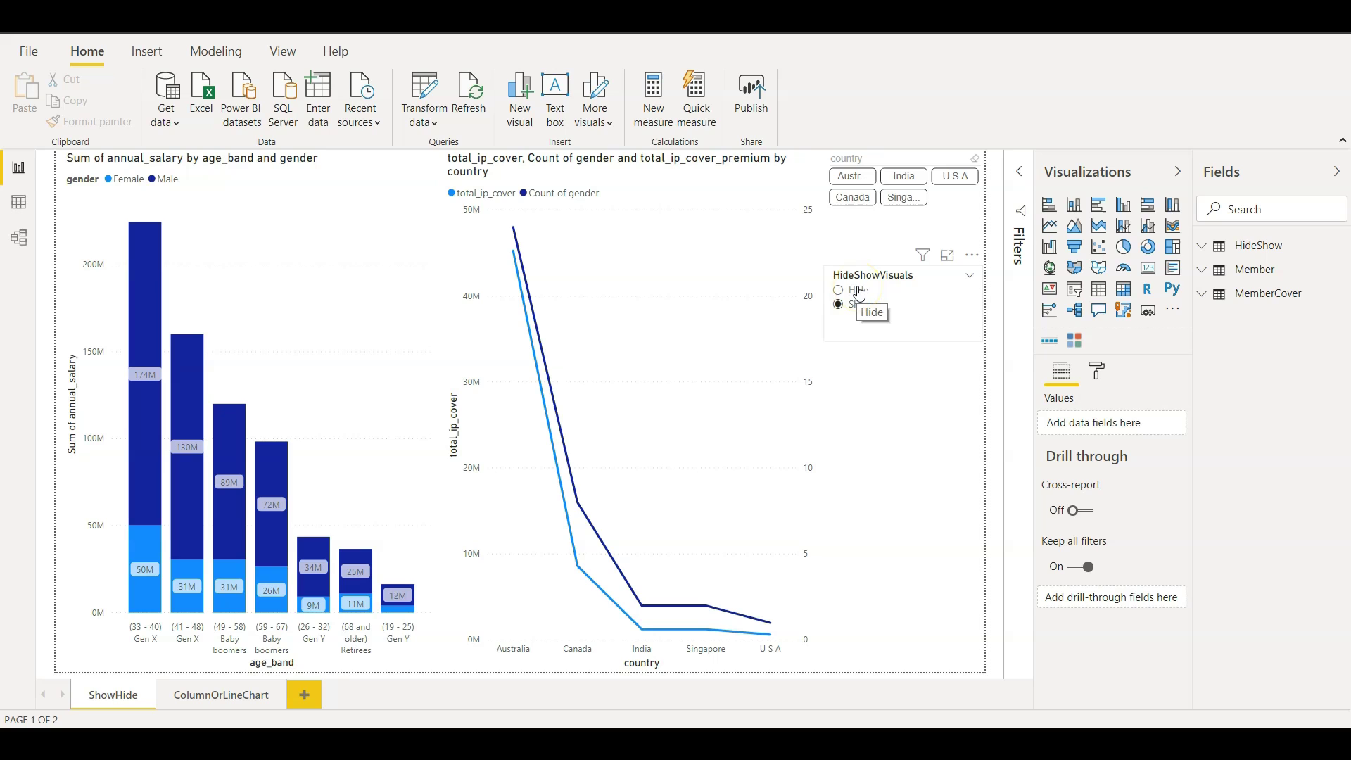
click(858, 292)
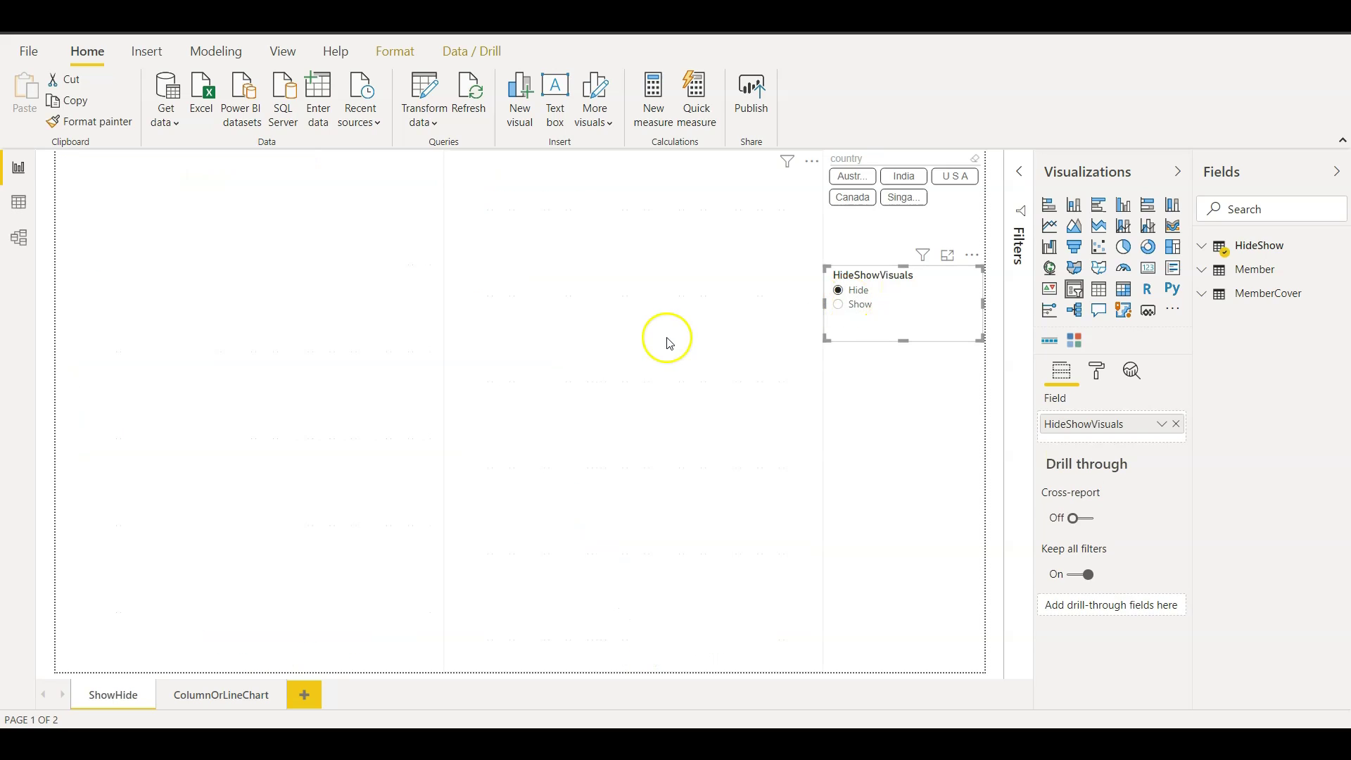
click(858, 307)
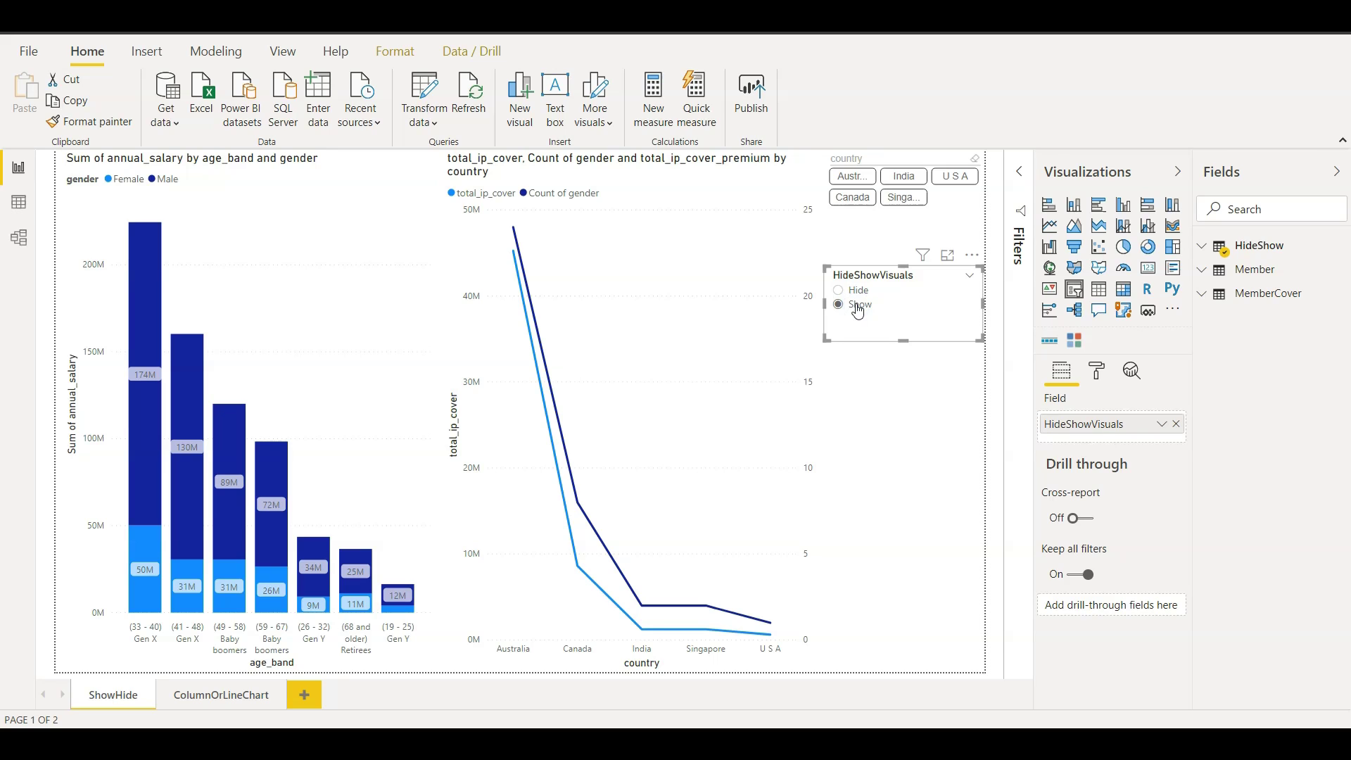
On the ColumnOrLineChart page, switch the slicer to Line, then back to Column.
click(209, 695)
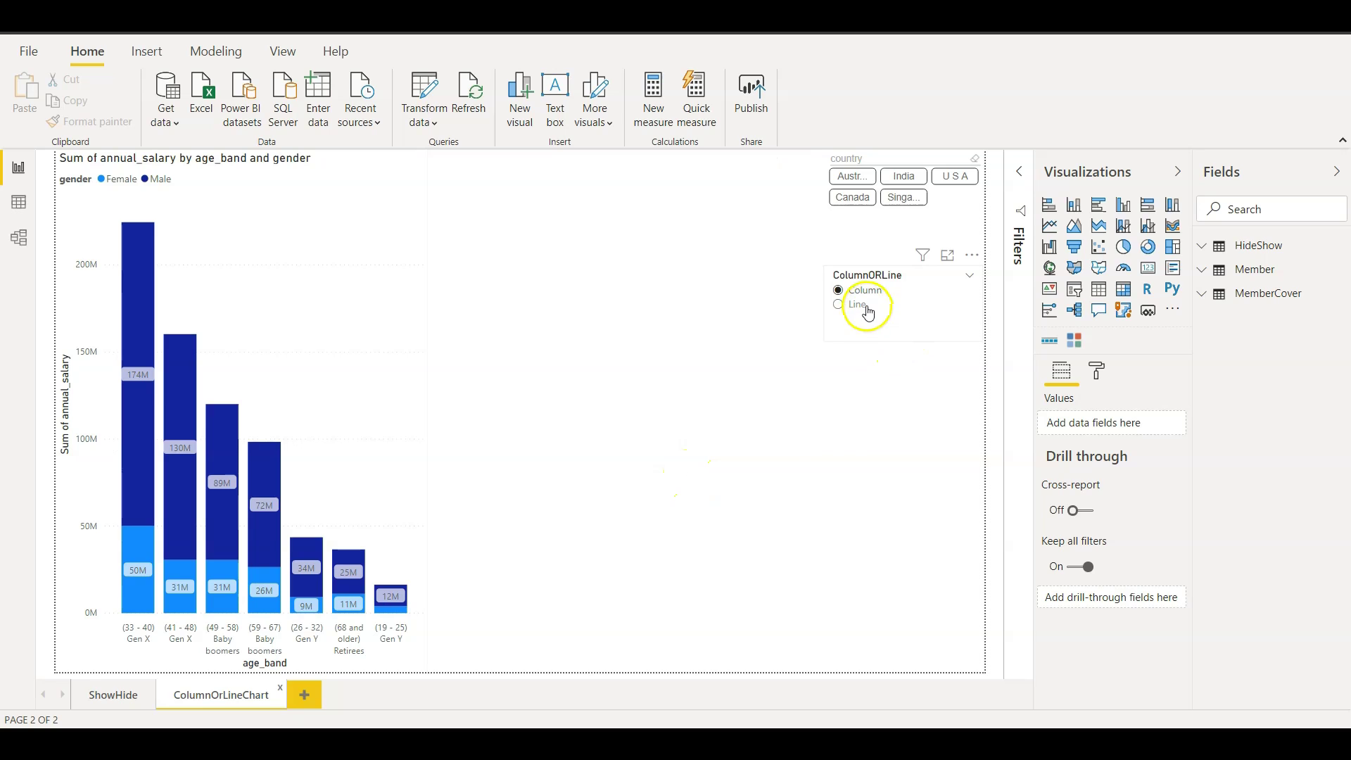
click(861, 308)
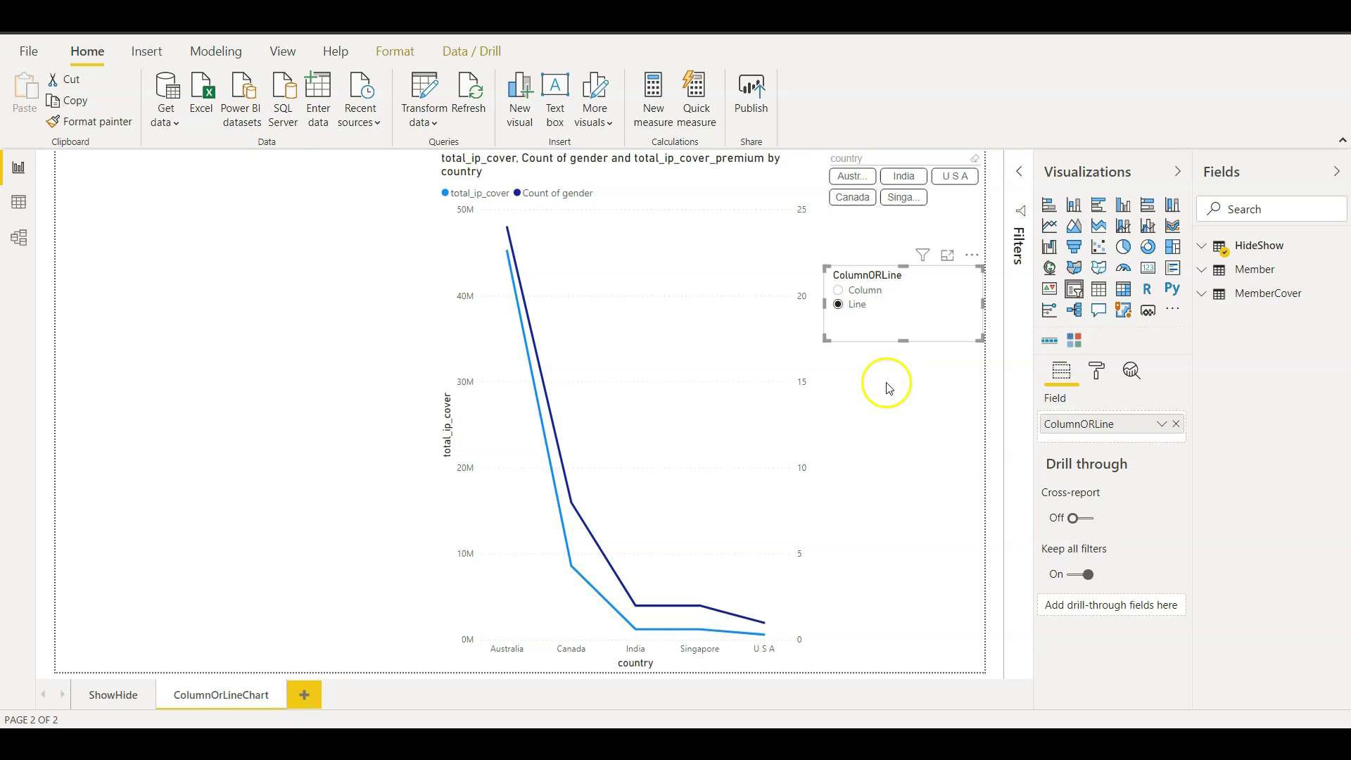
click(863, 291)
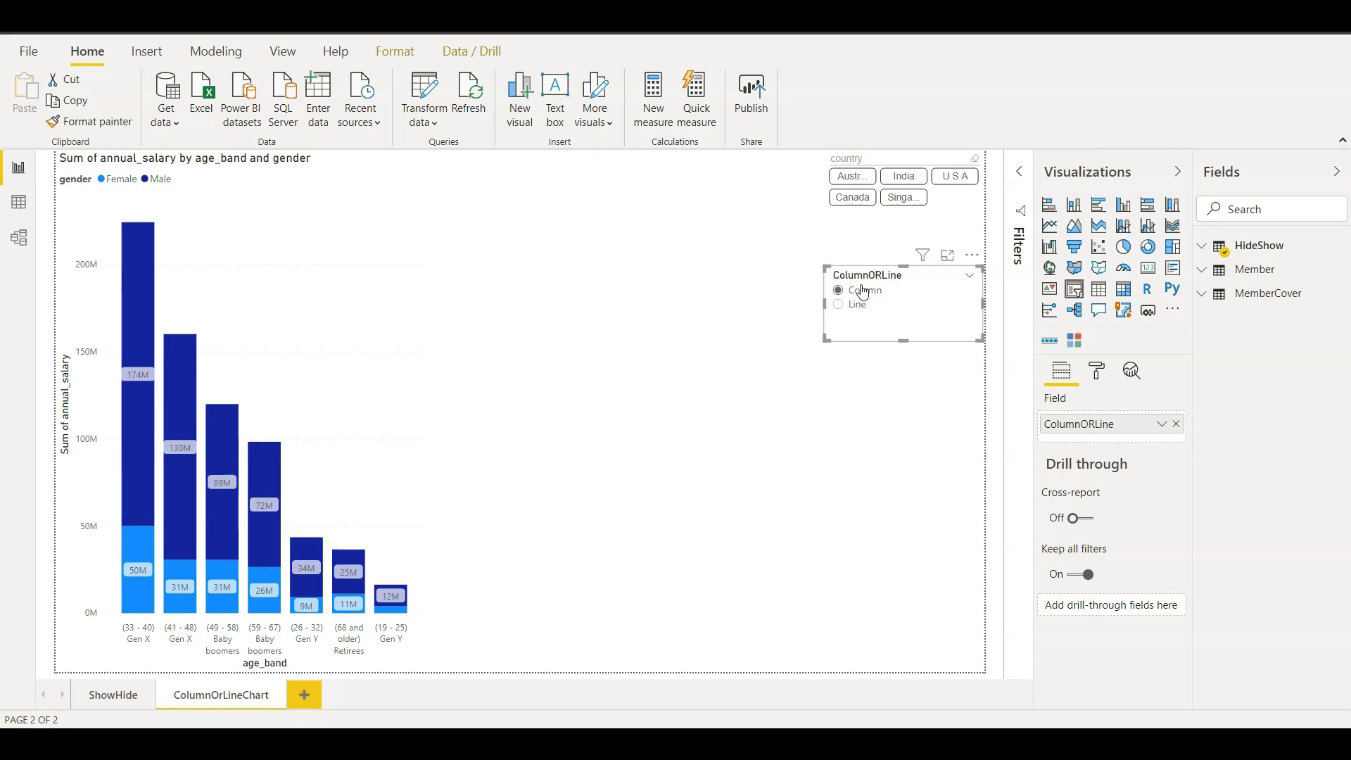
click(876, 422)
click(1349, 721)
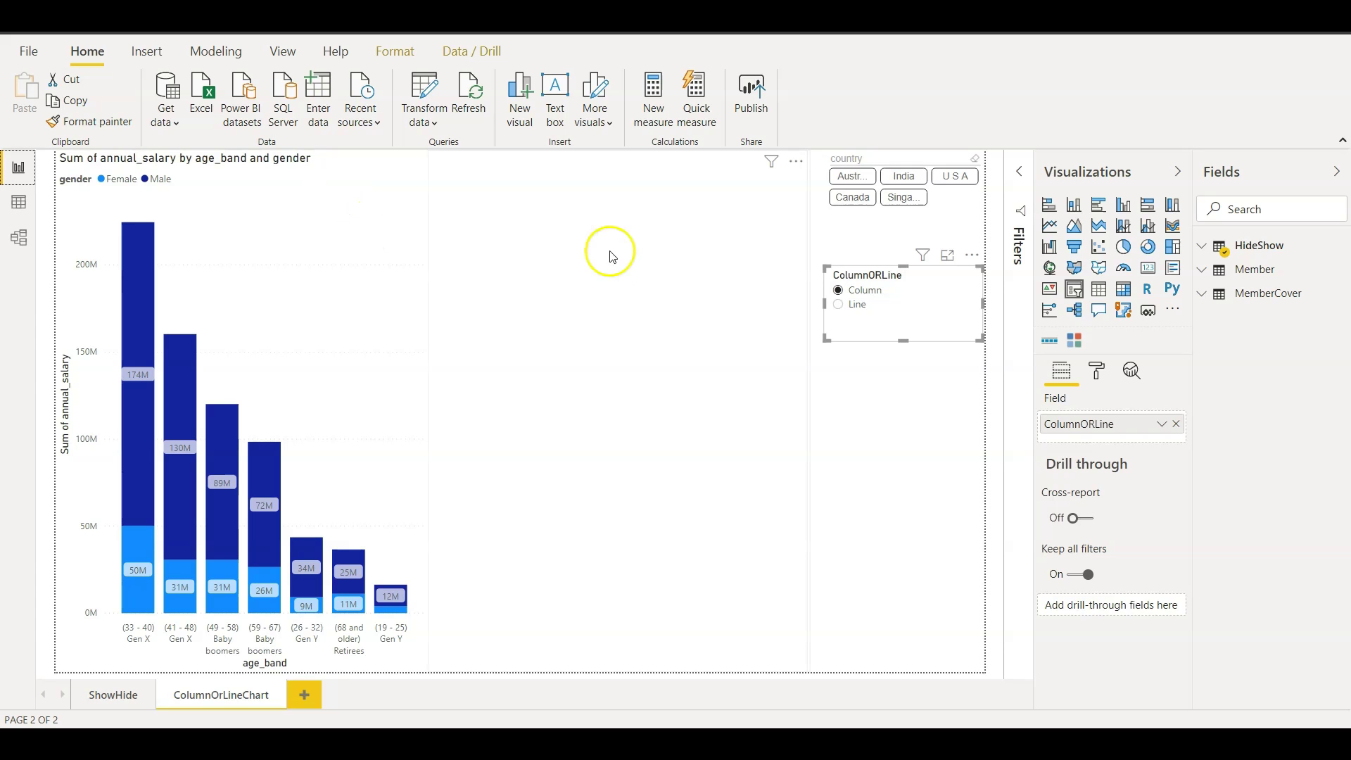
Examine the MemberCover-to-Member relationship in Model view, then view MemberCover's rows in Data view.
click(18, 240)
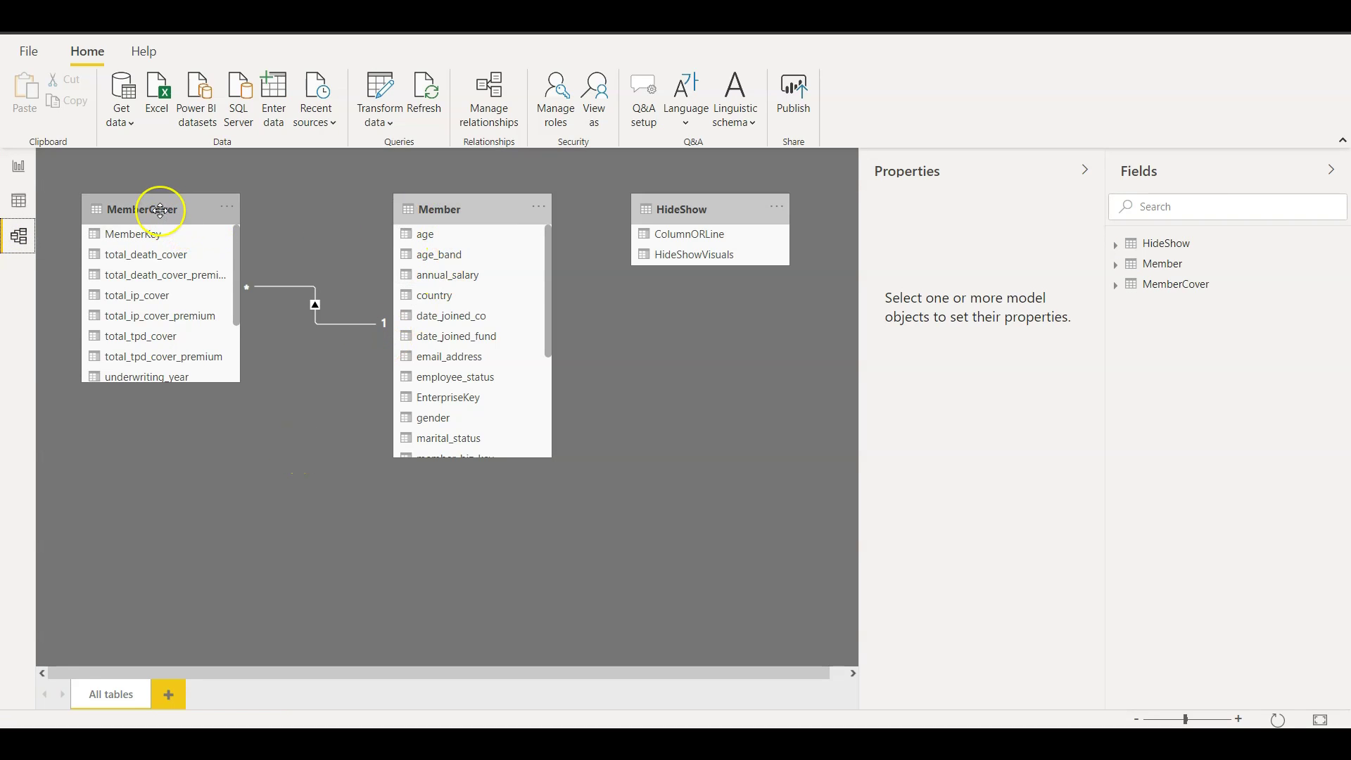
click(336, 325)
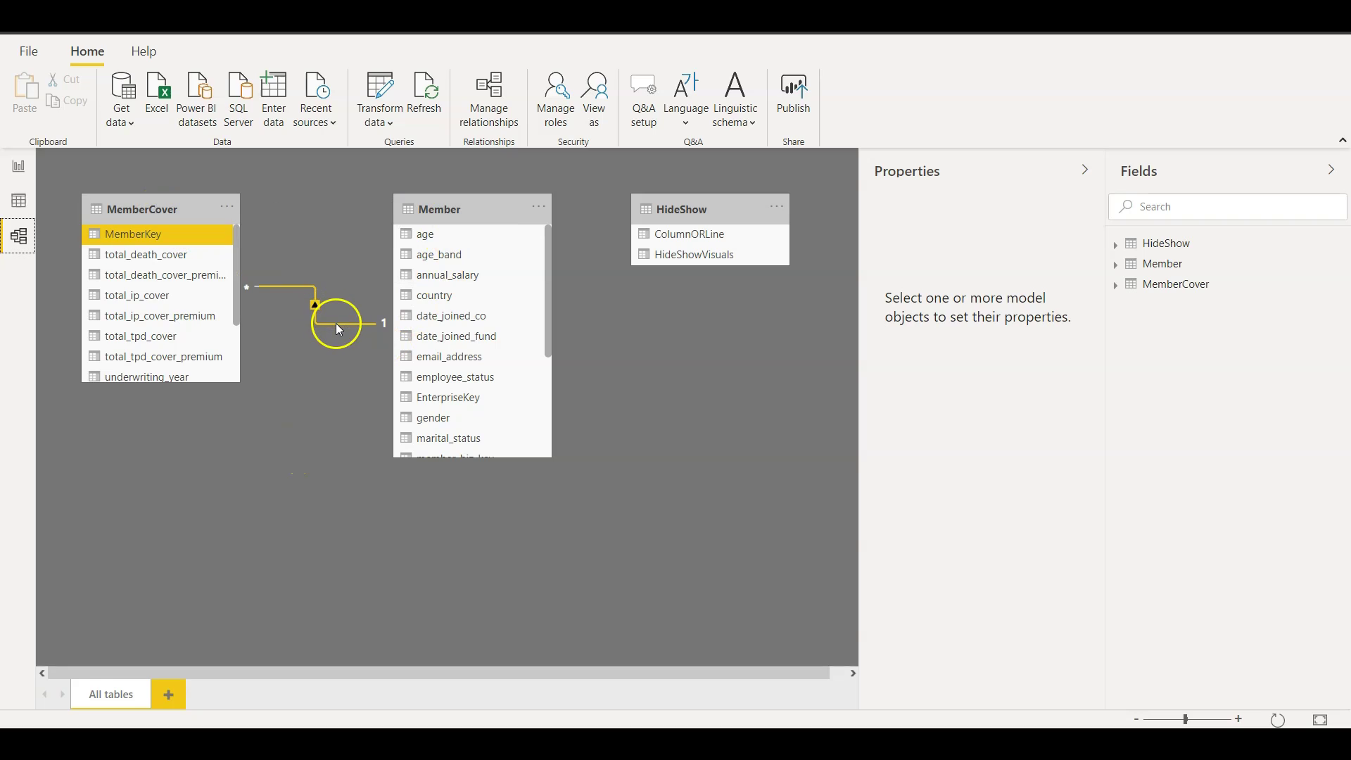
click(289, 284)
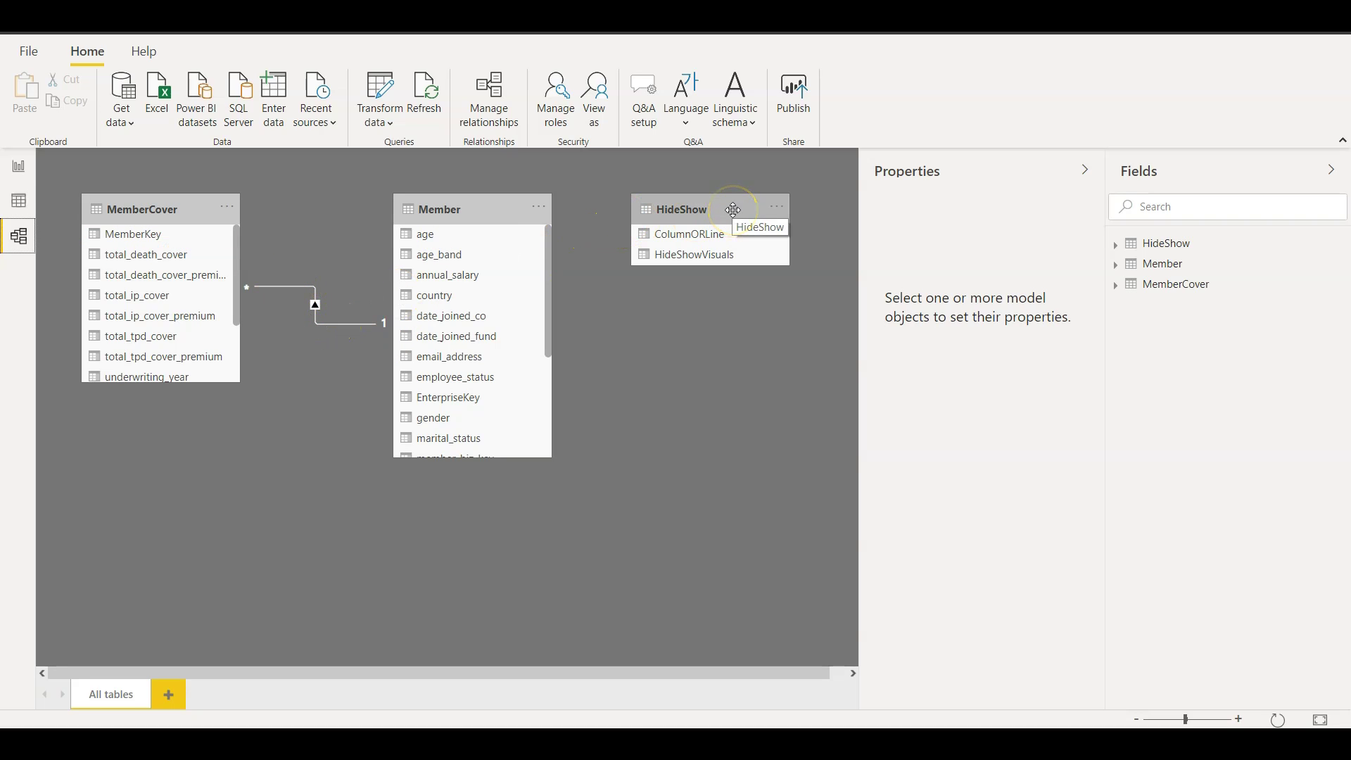
click(731, 275)
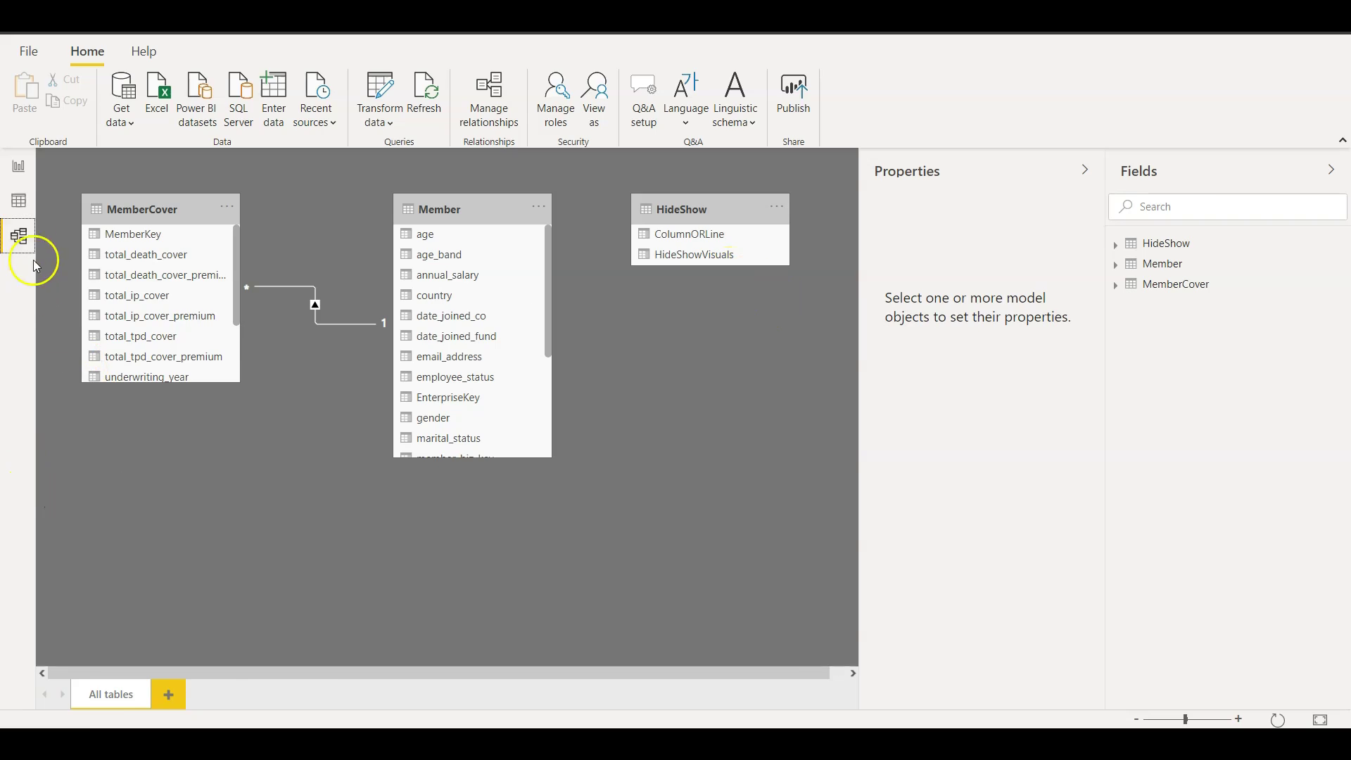
click(17, 200)
click(1222, 293)
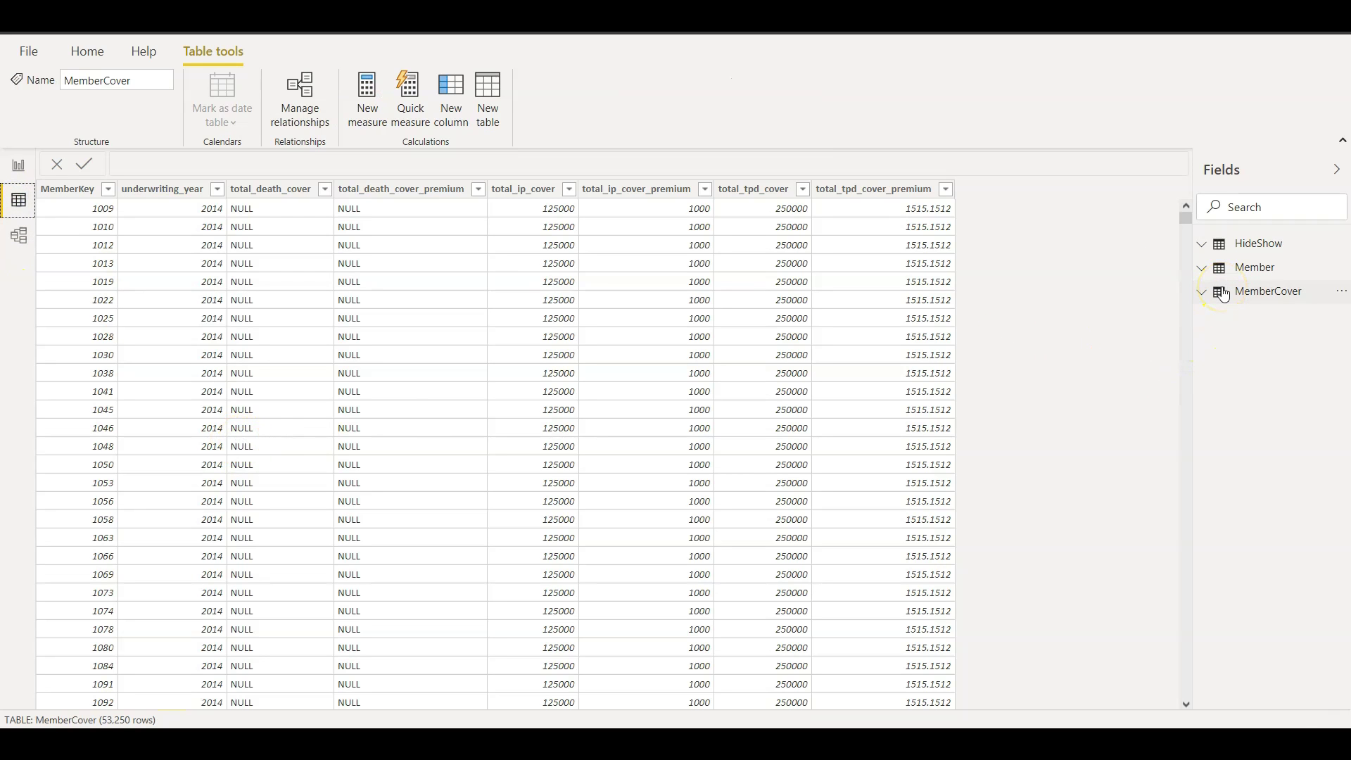
Inspect the Member and HideShow tables' rows and the HideShowVisuals and ColumnORLine columns.
click(1249, 268)
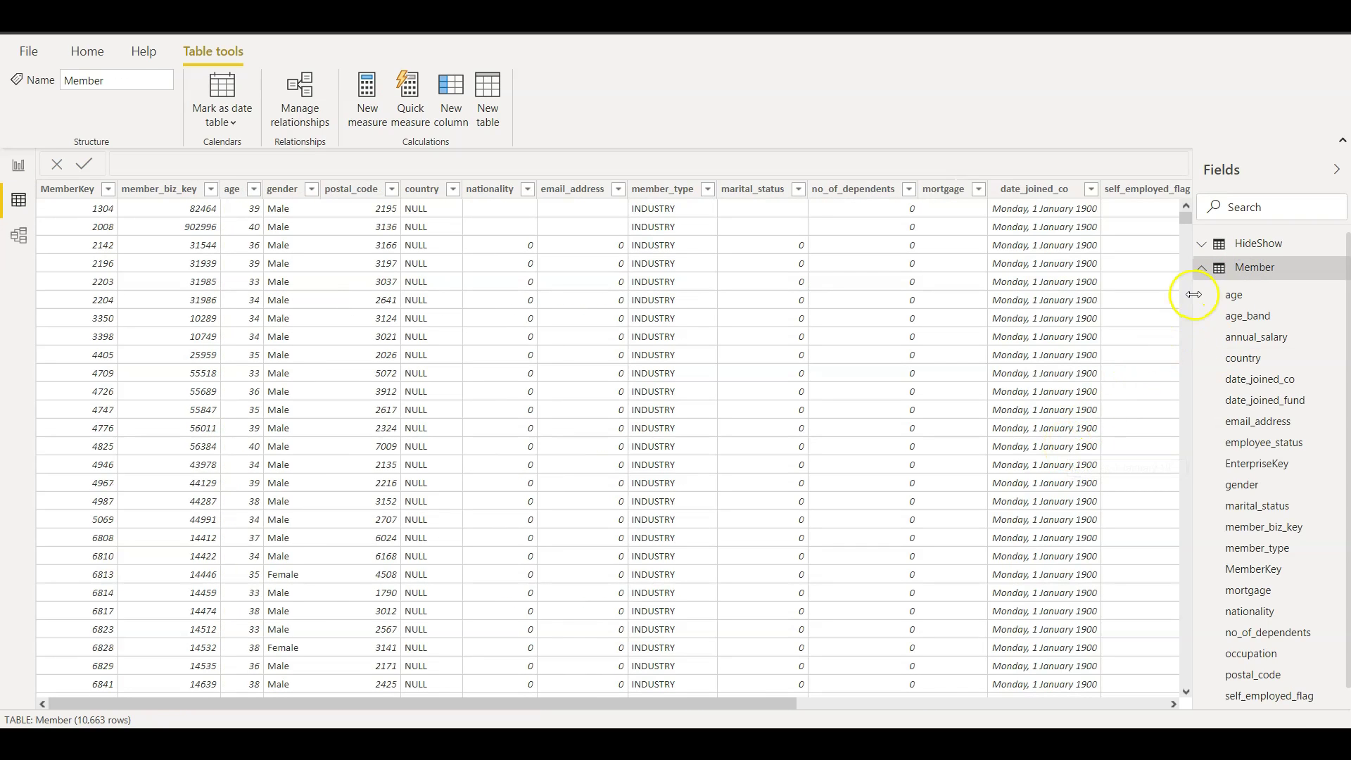
click(1253, 243)
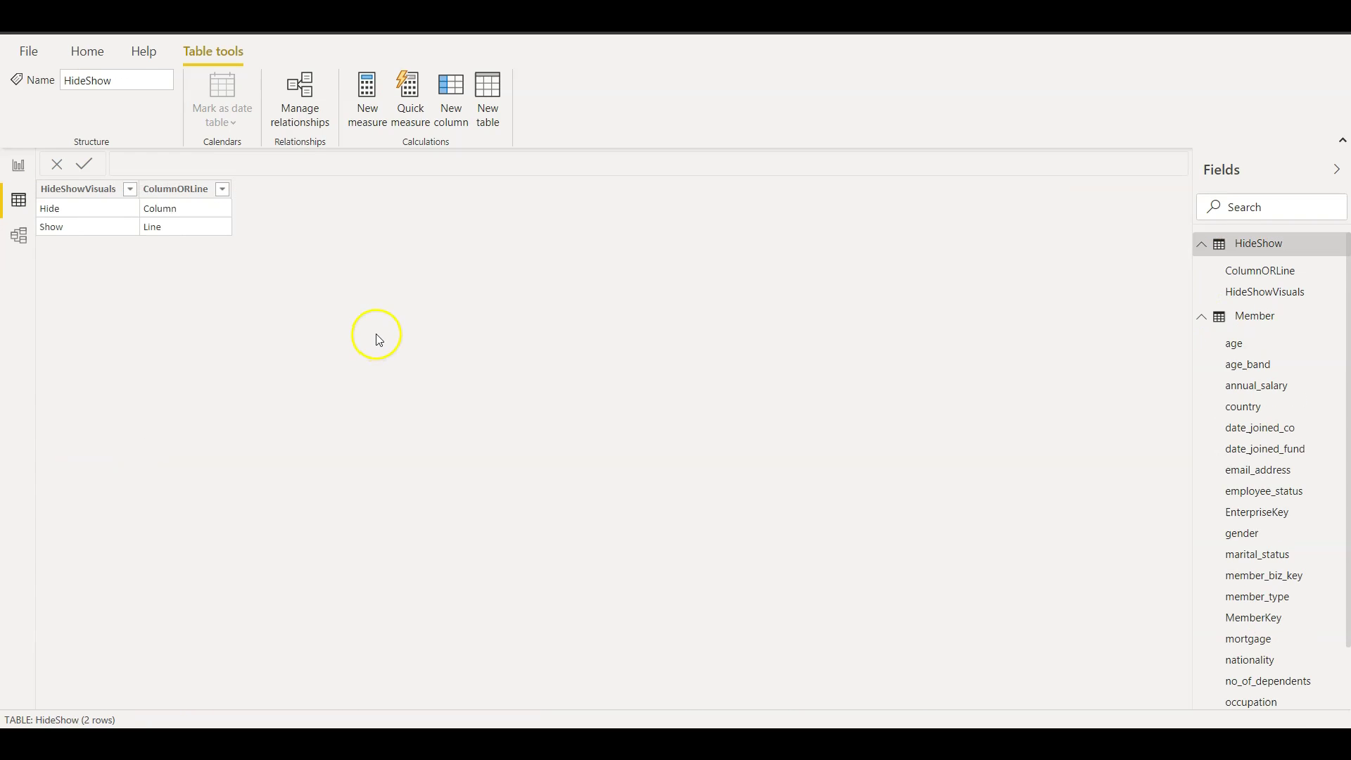
click(65, 190)
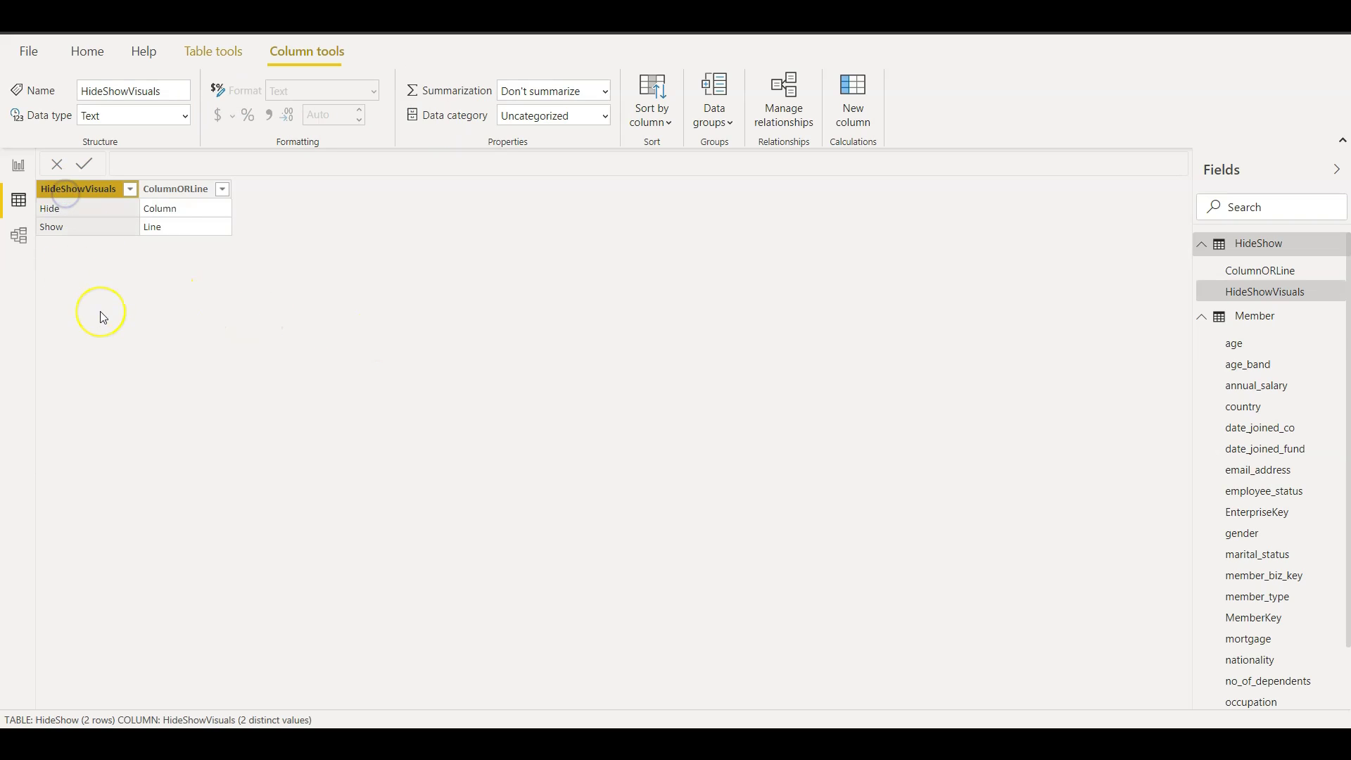
click(180, 188)
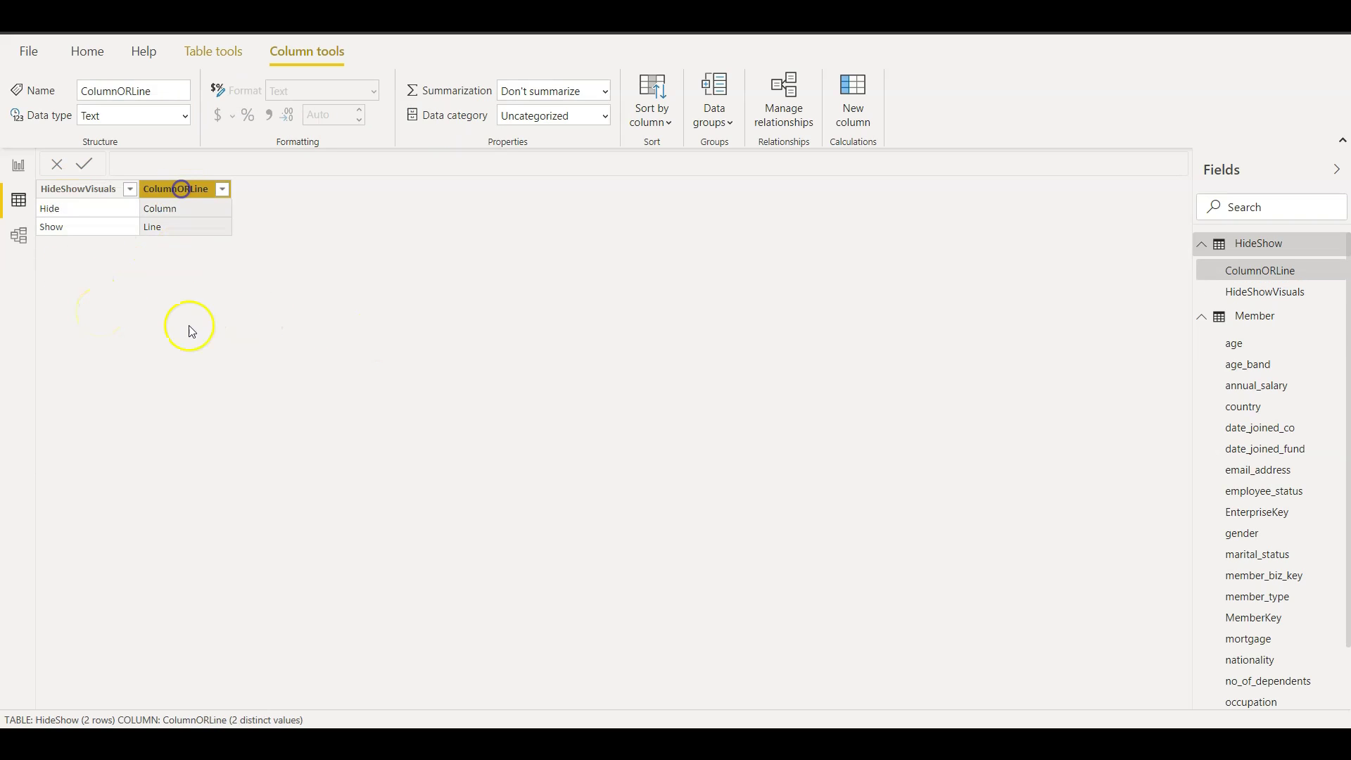
click(83, 189)
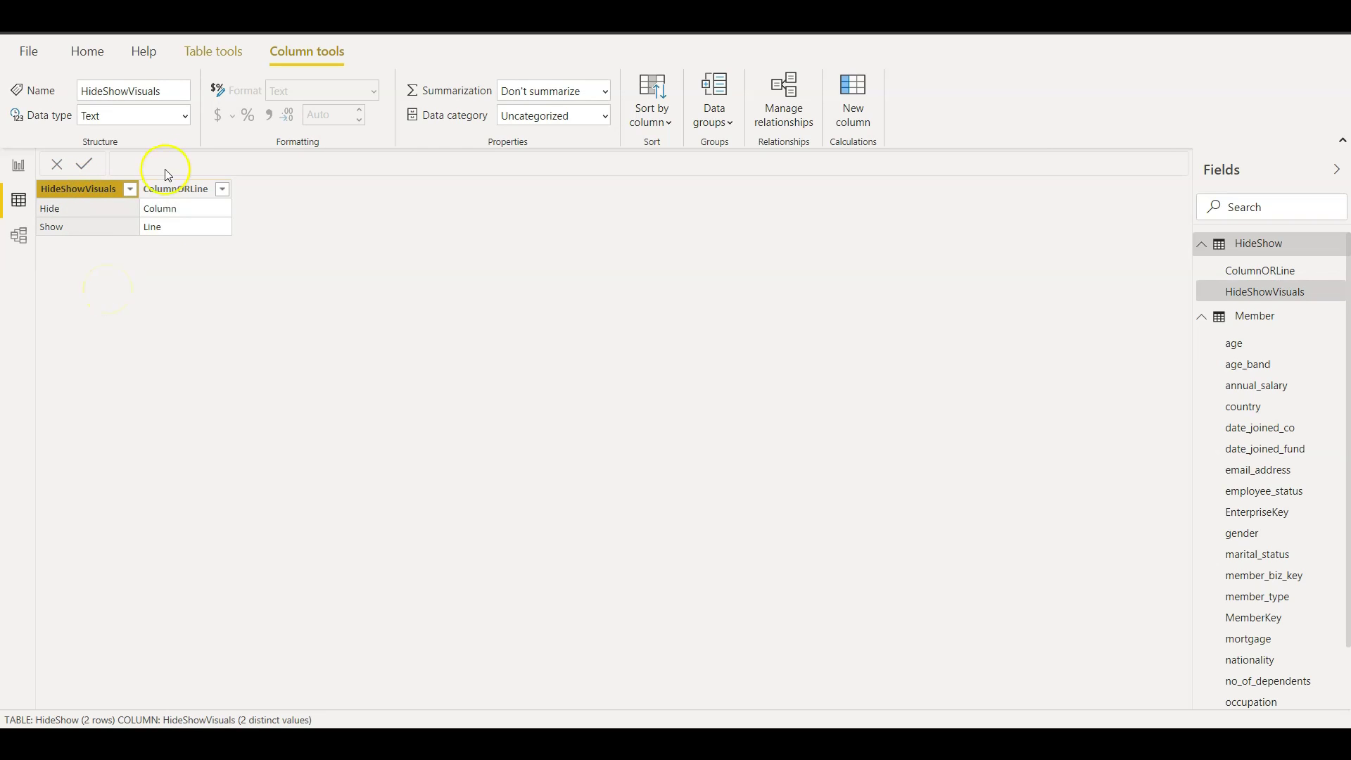
click(169, 188)
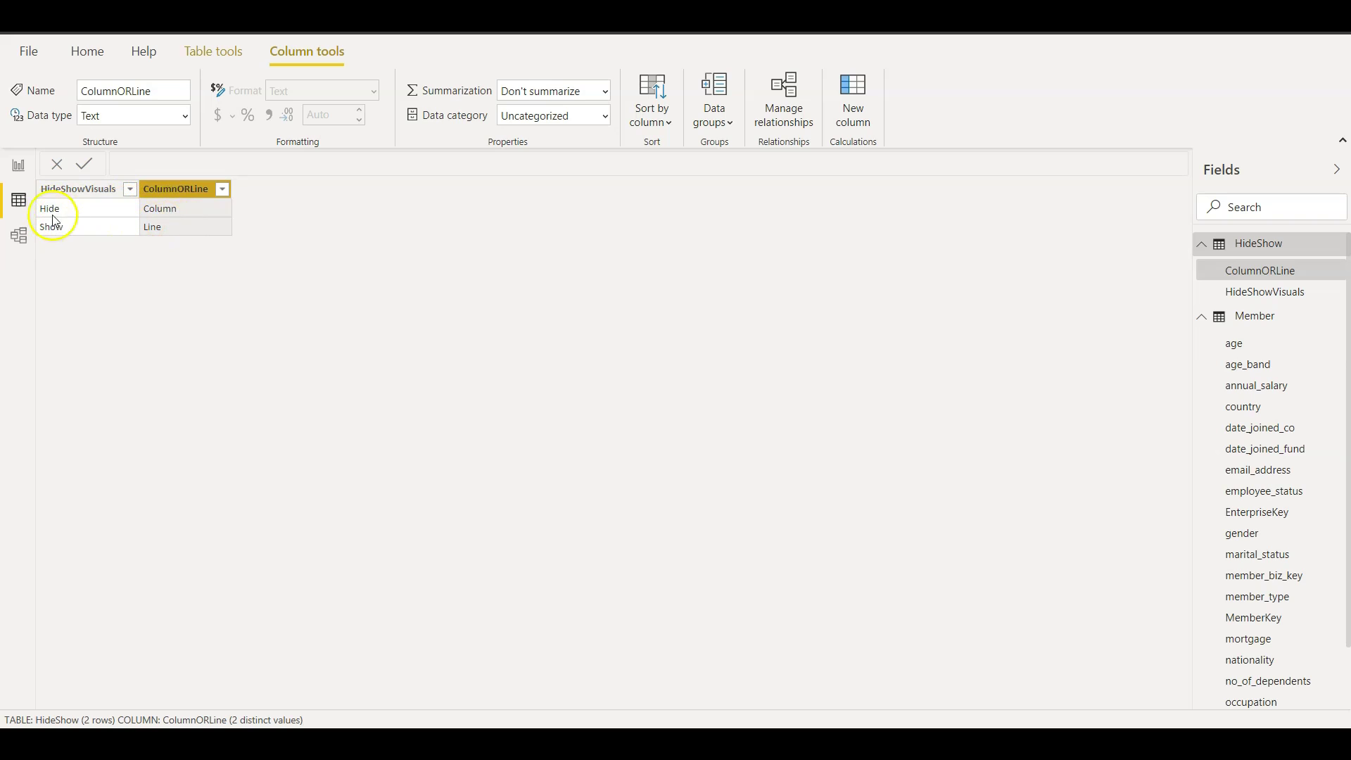
click(19, 168)
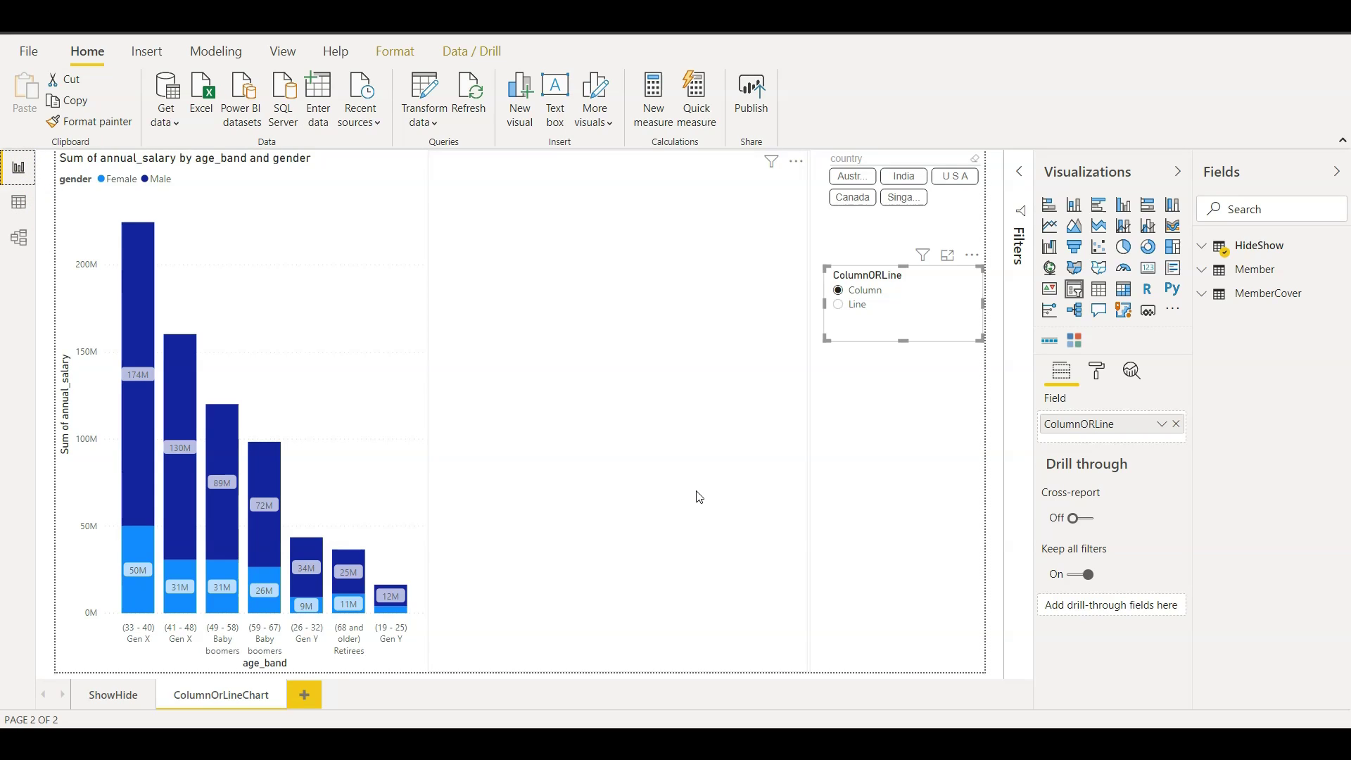
Expand MemberCover in the Fields pane and widen the pane to read the TransparentBackground measure names.
click(666, 498)
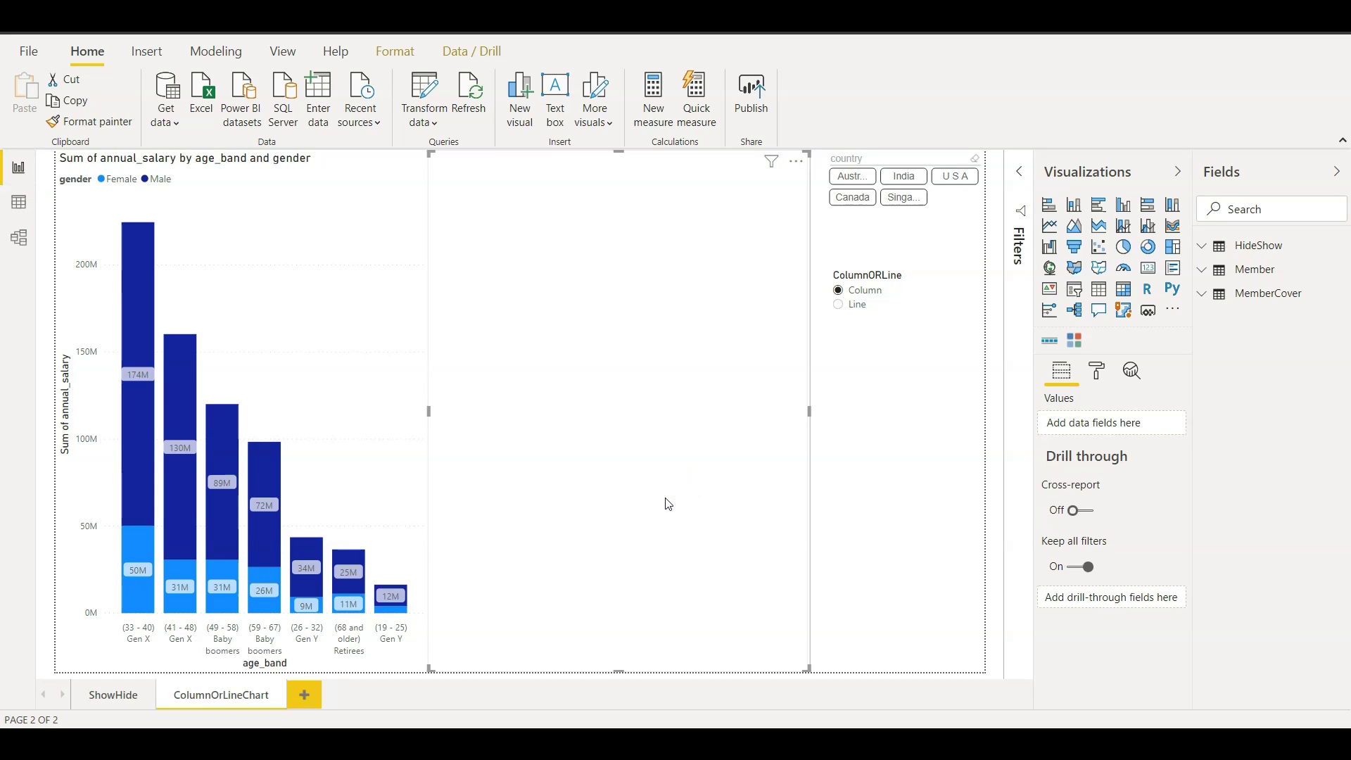
click(1201, 294)
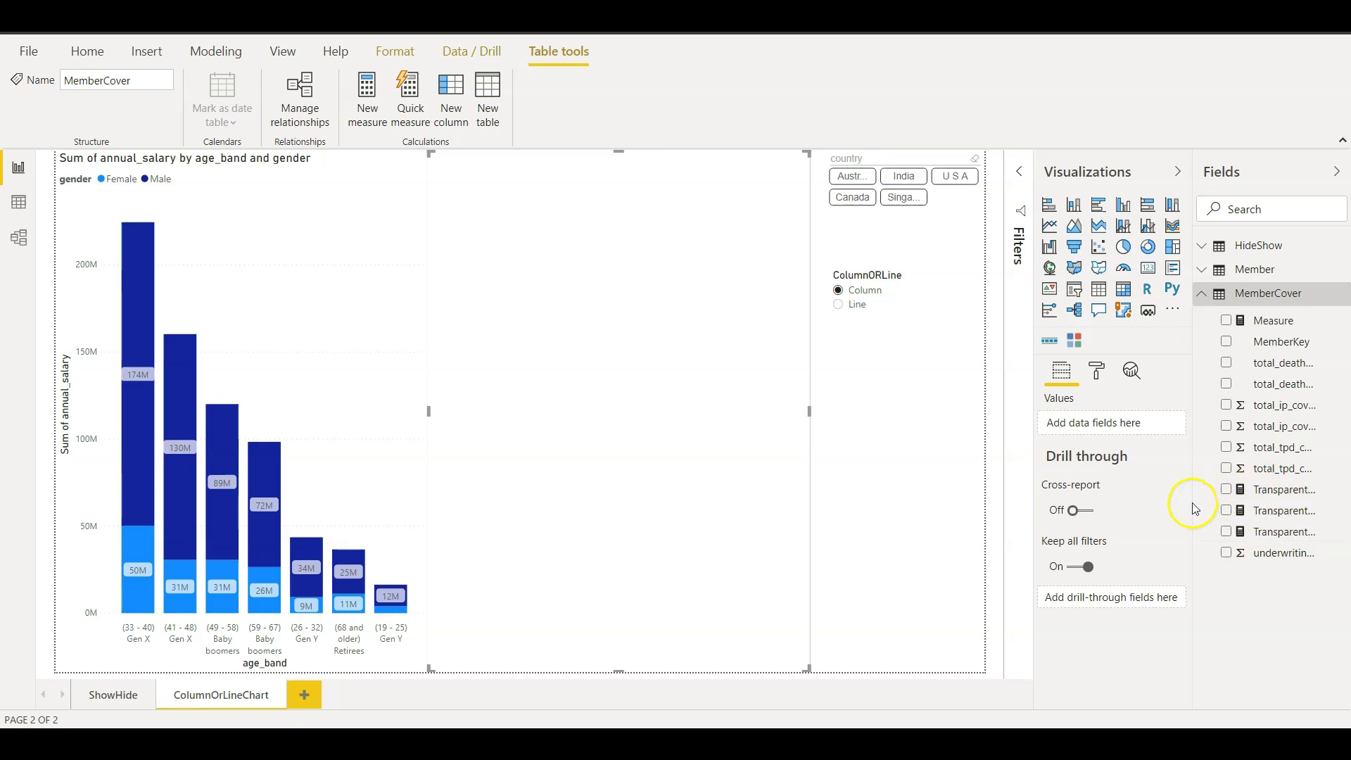
drag(1193, 507, 1123, 503)
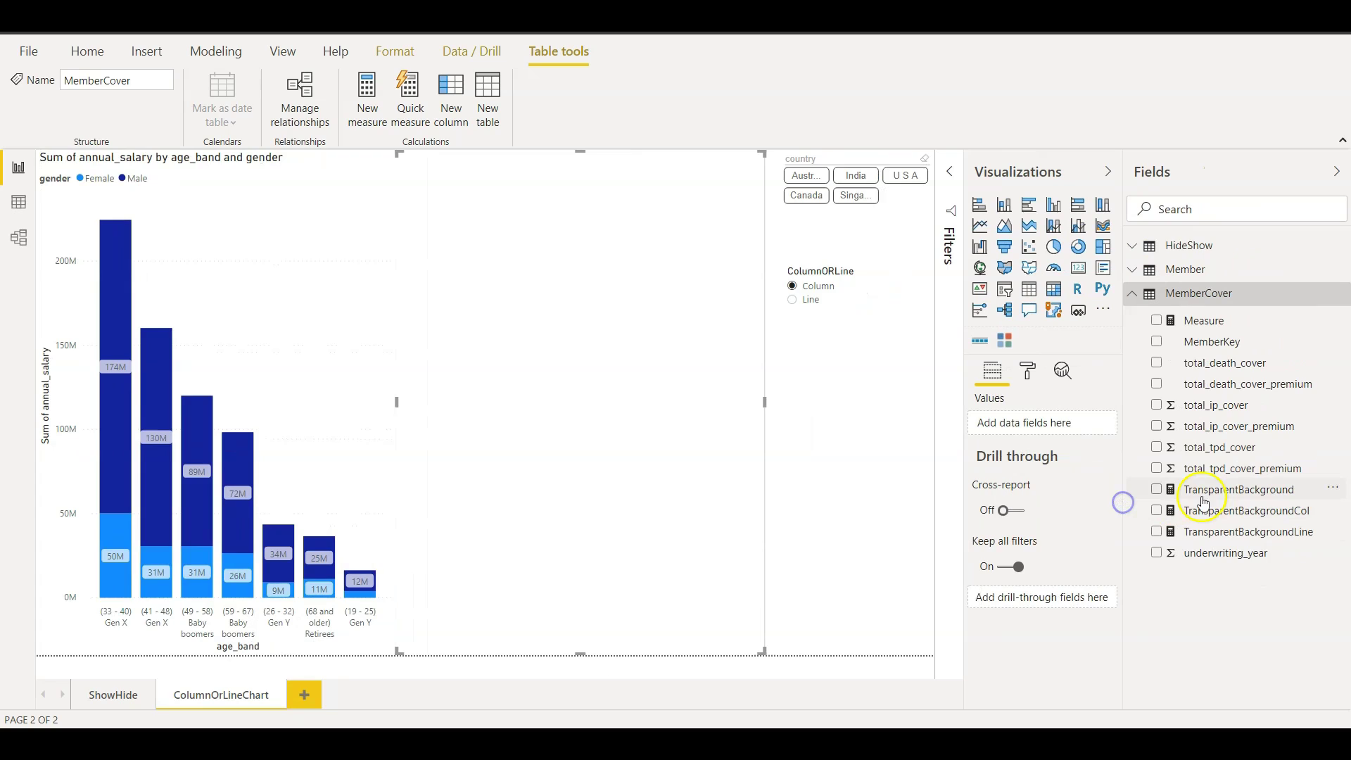
Read the full TransparentBackgroundCol formula, noting the transparent #FFFFFF00 colour code.
click(1257, 519)
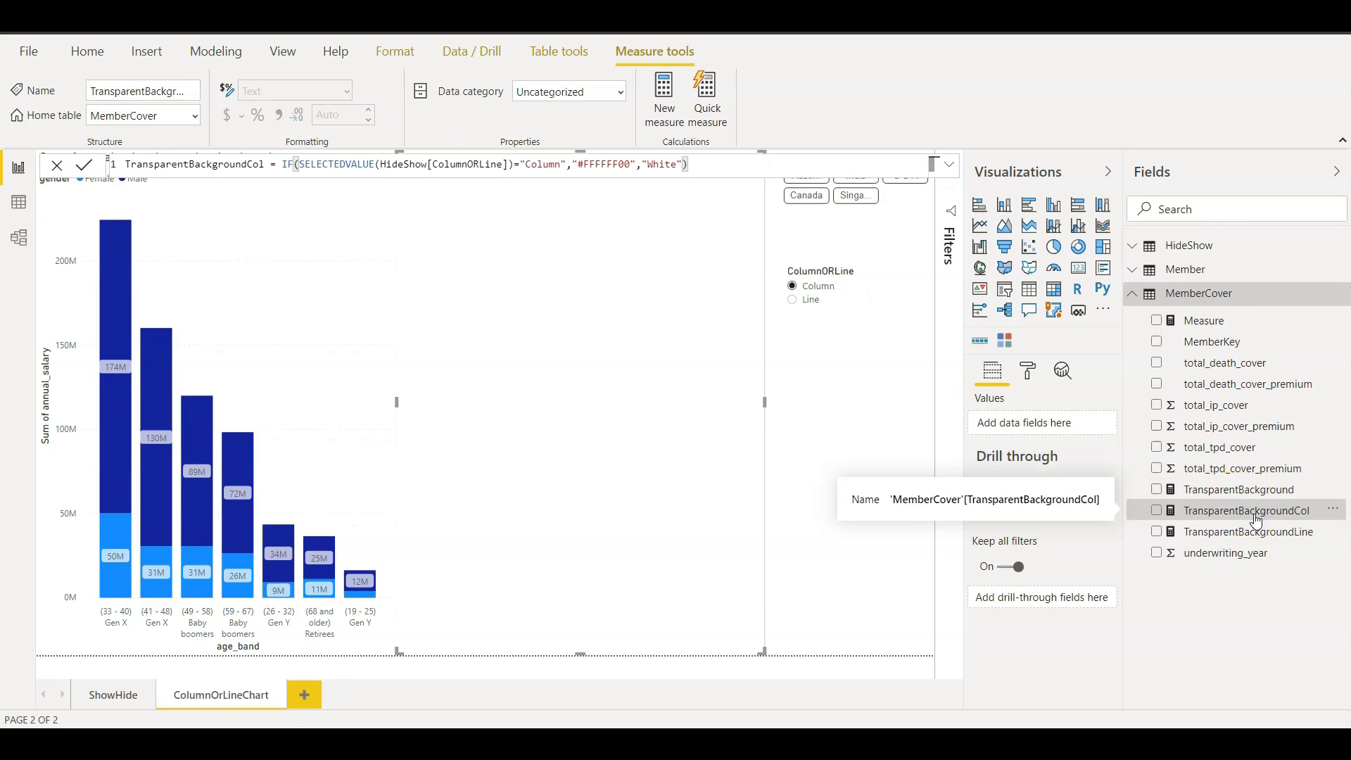
click(855, 310)
click(201, 158)
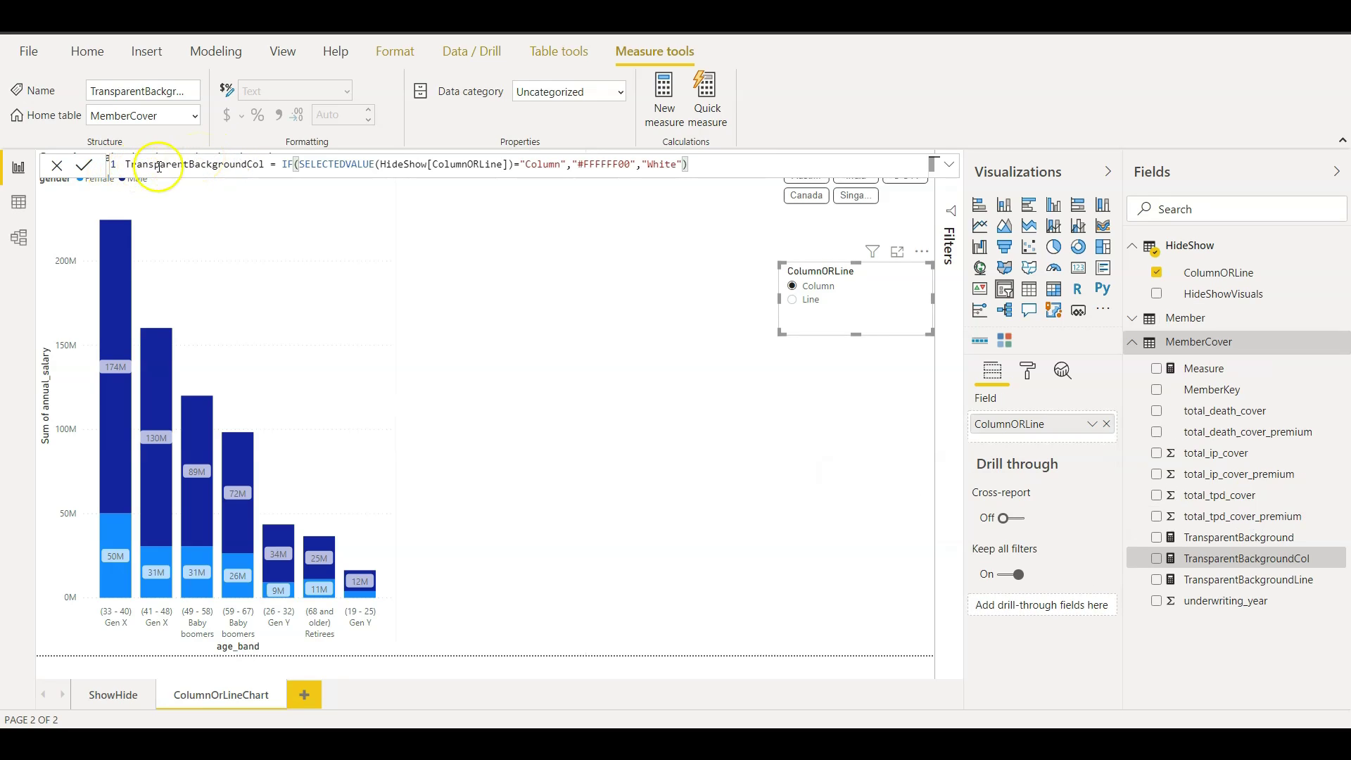
click(733, 173)
click(950, 164)
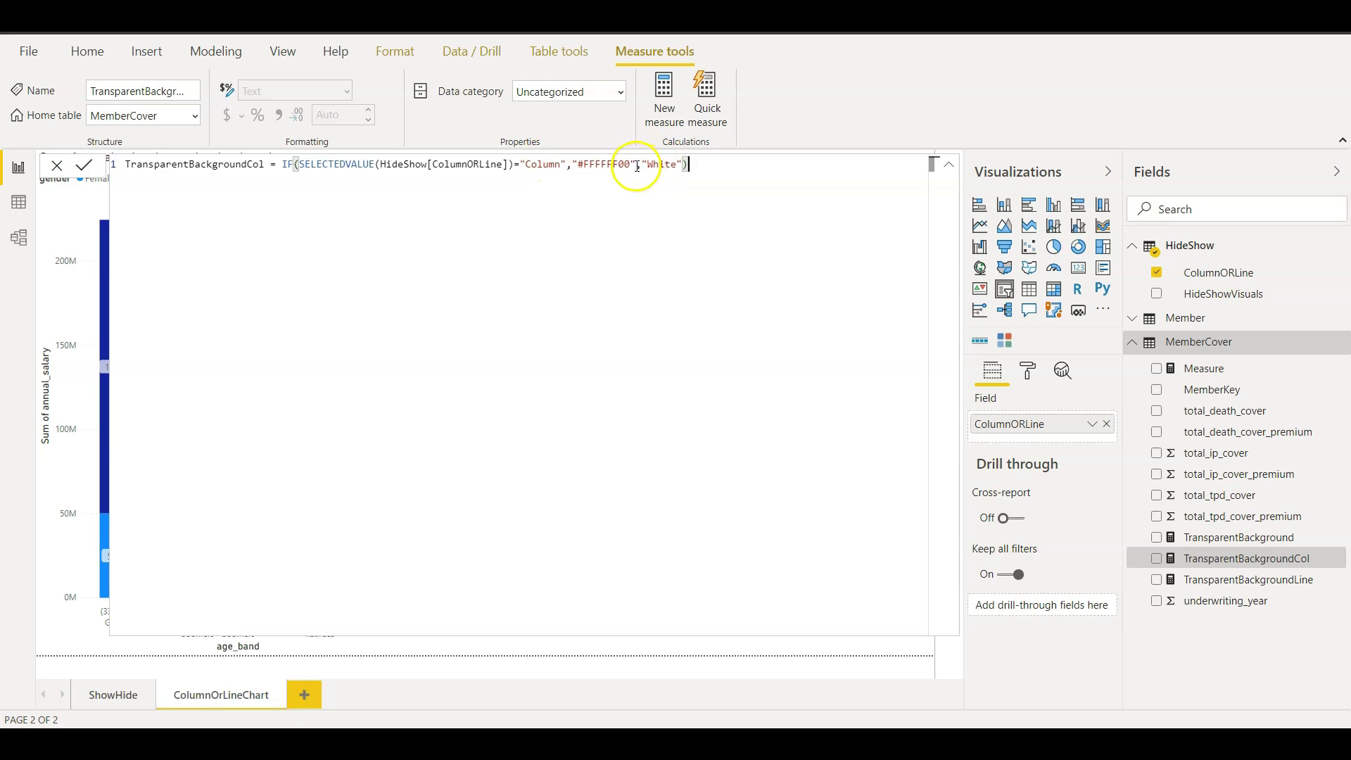
drag(635, 164, 578, 166)
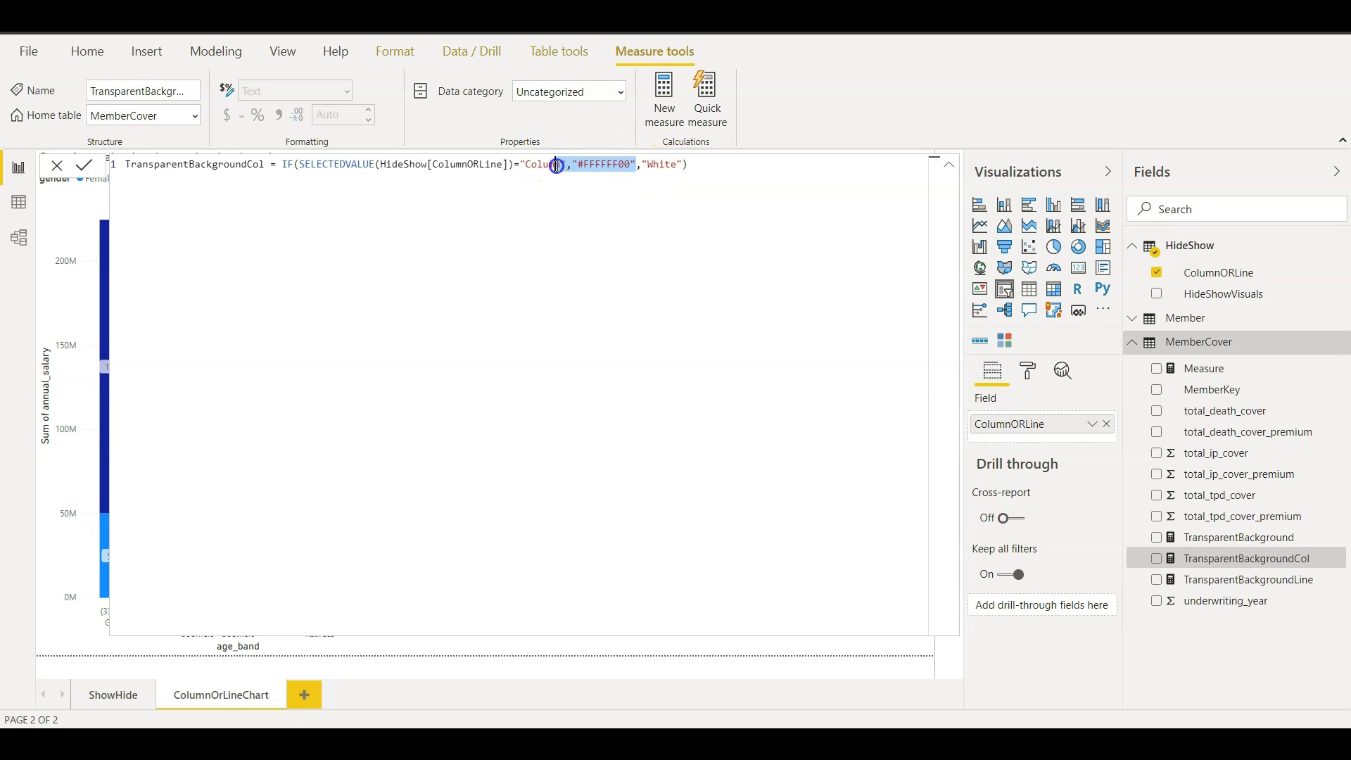
click(949, 165)
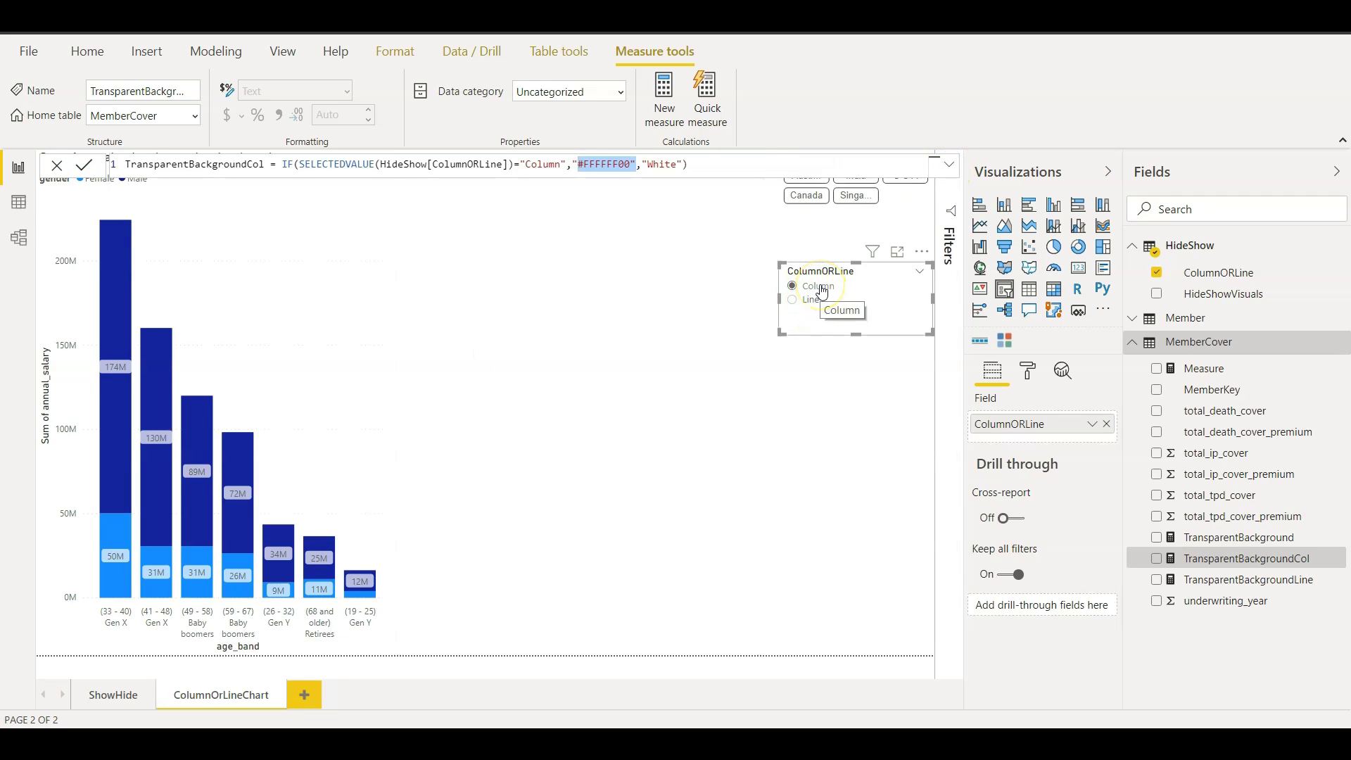
click(310, 347)
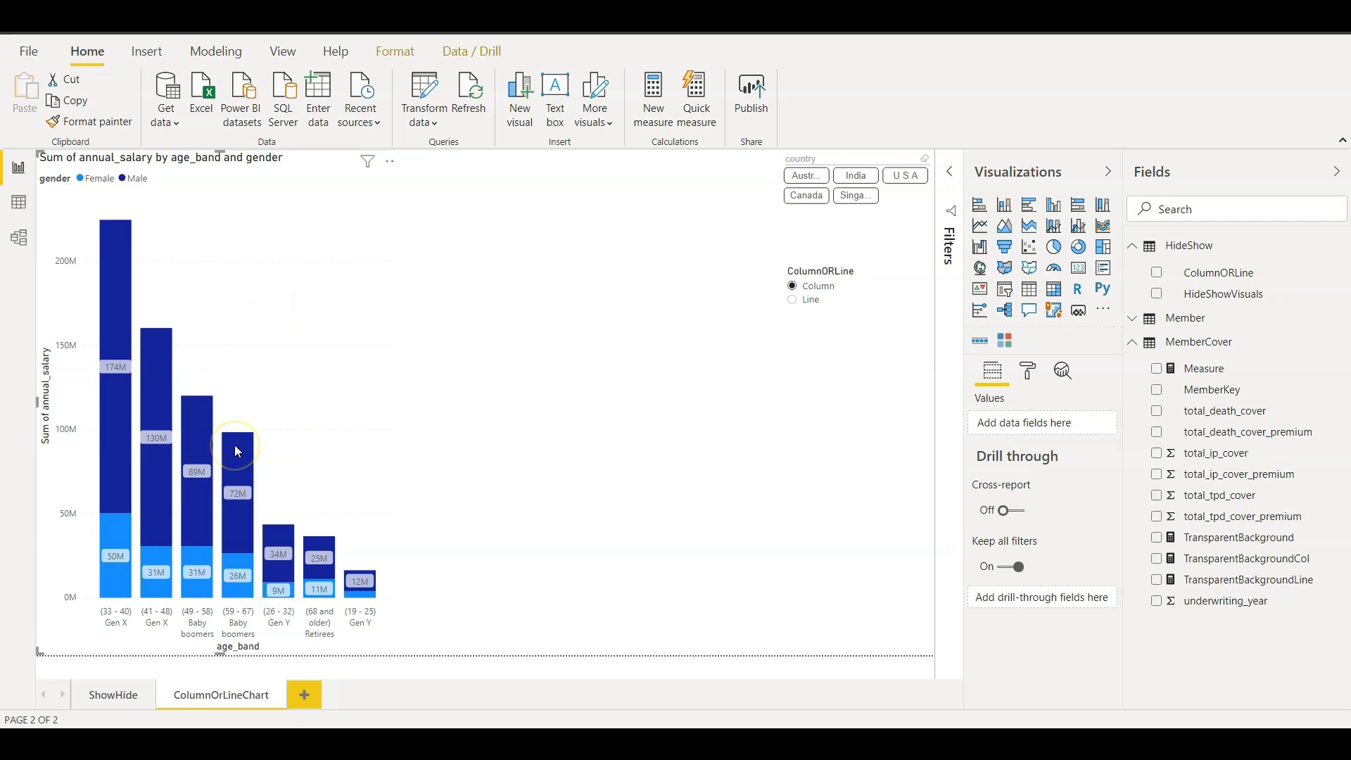
Format the middle card's background colour by field value, based on the TransparentBackgroundLine measure.
click(651, 366)
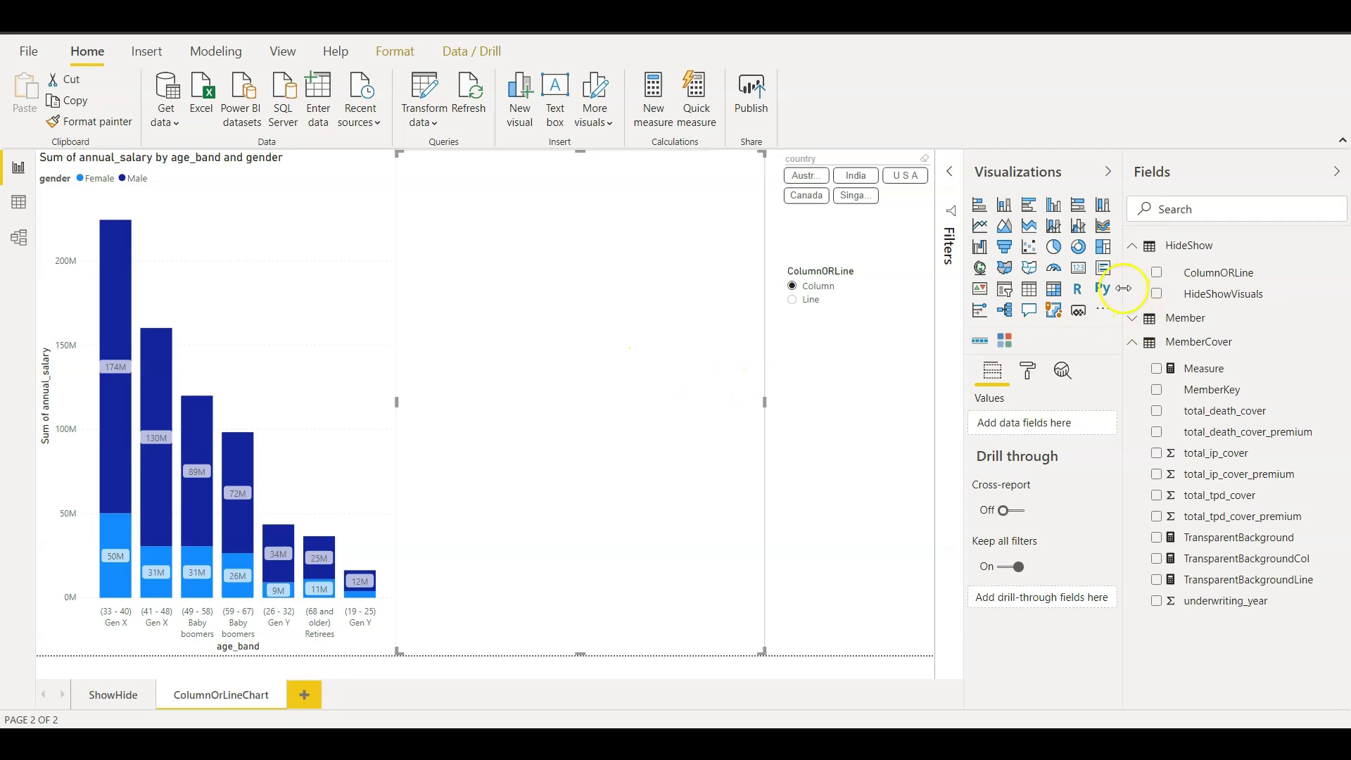
click(1078, 268)
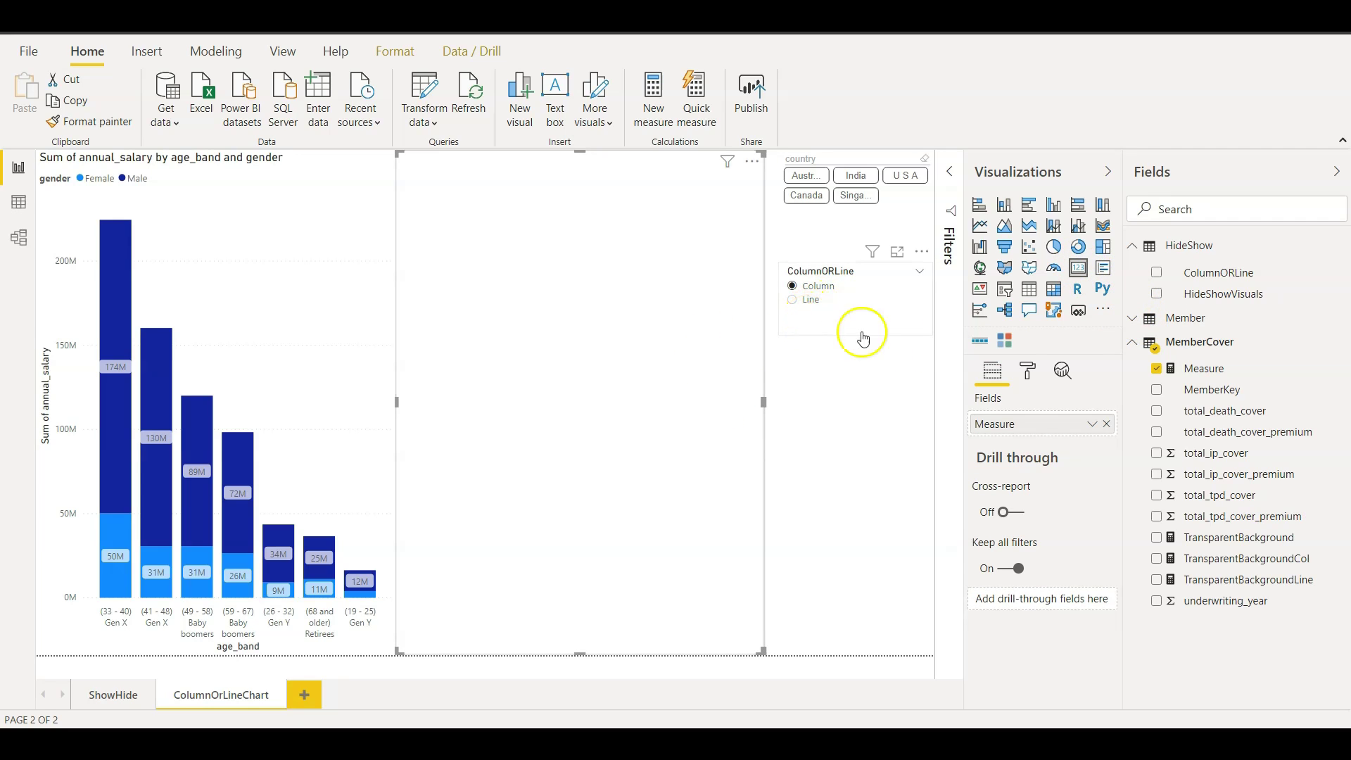
click(1011, 373)
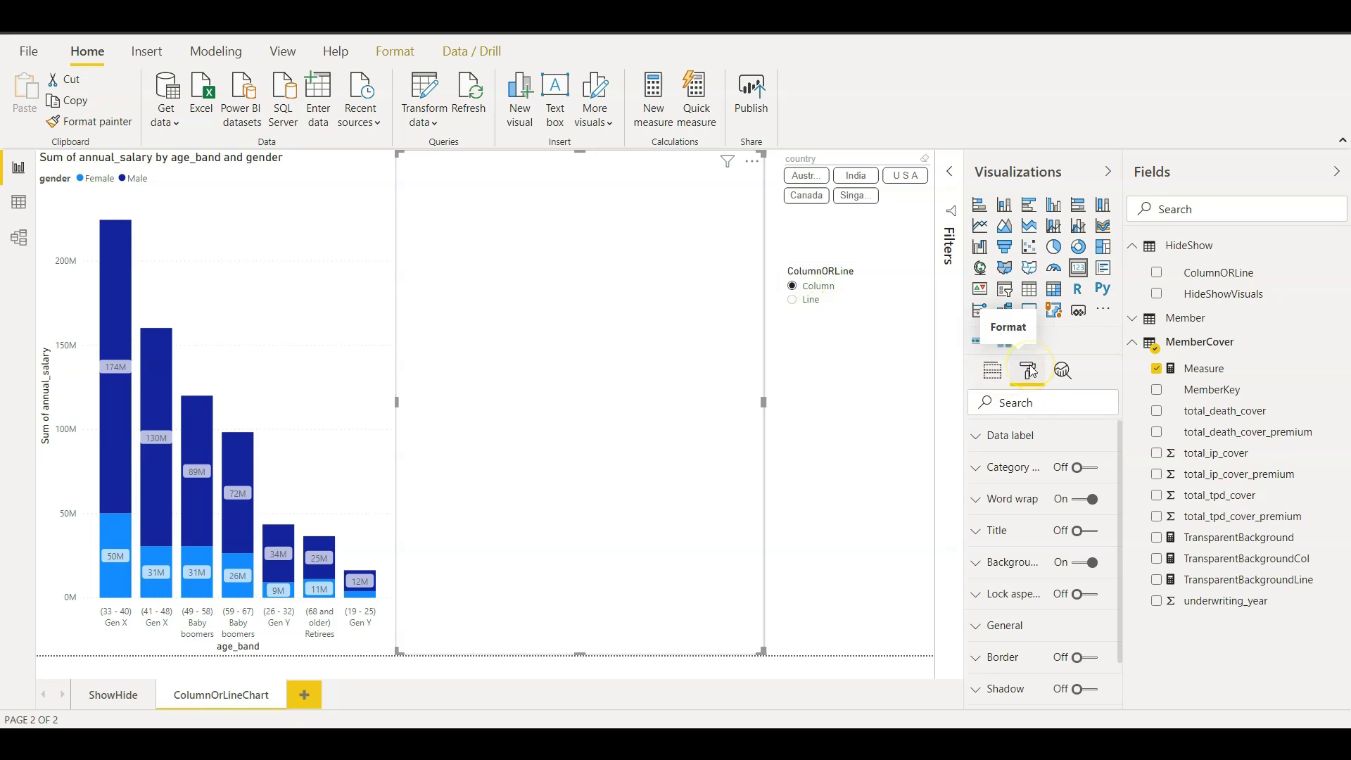
scroll(1033, 612, down, 1)
scroll(1033, 612, down, 2)
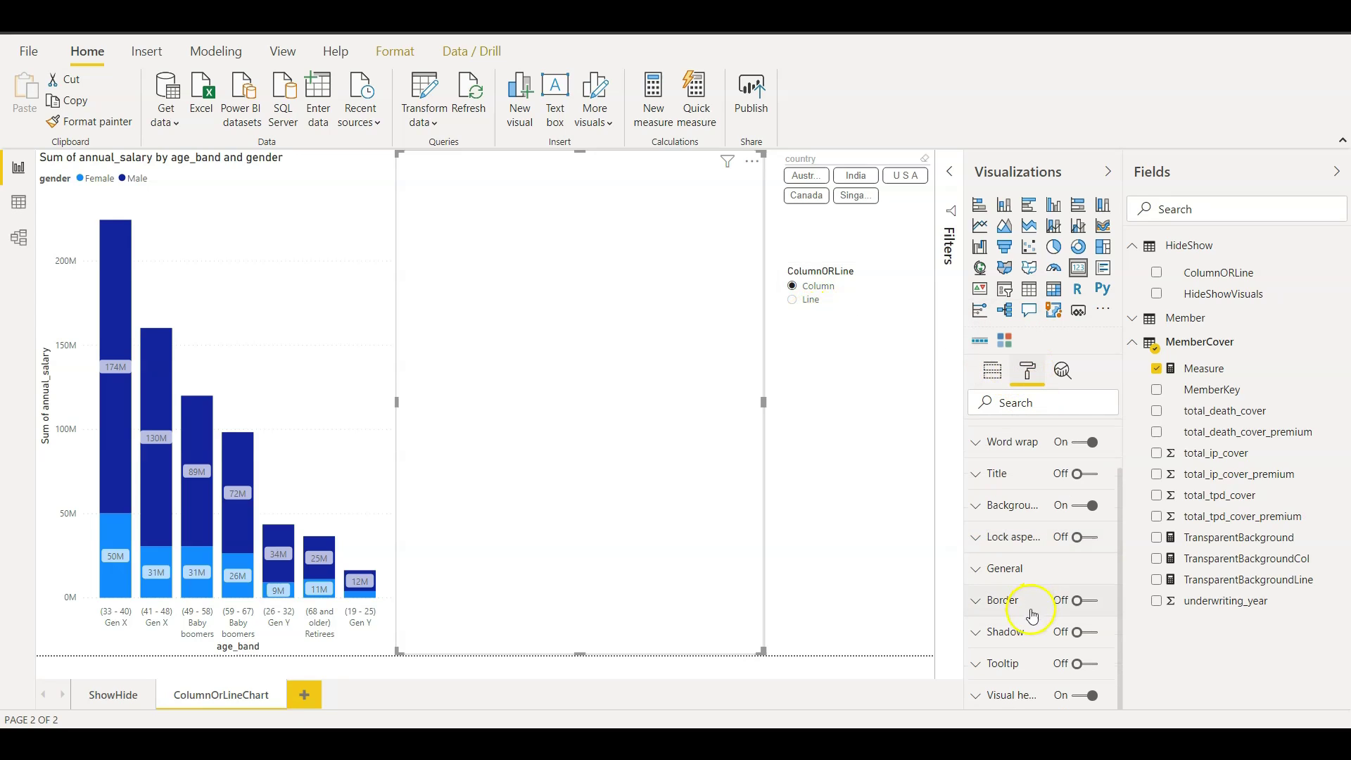
click(975, 508)
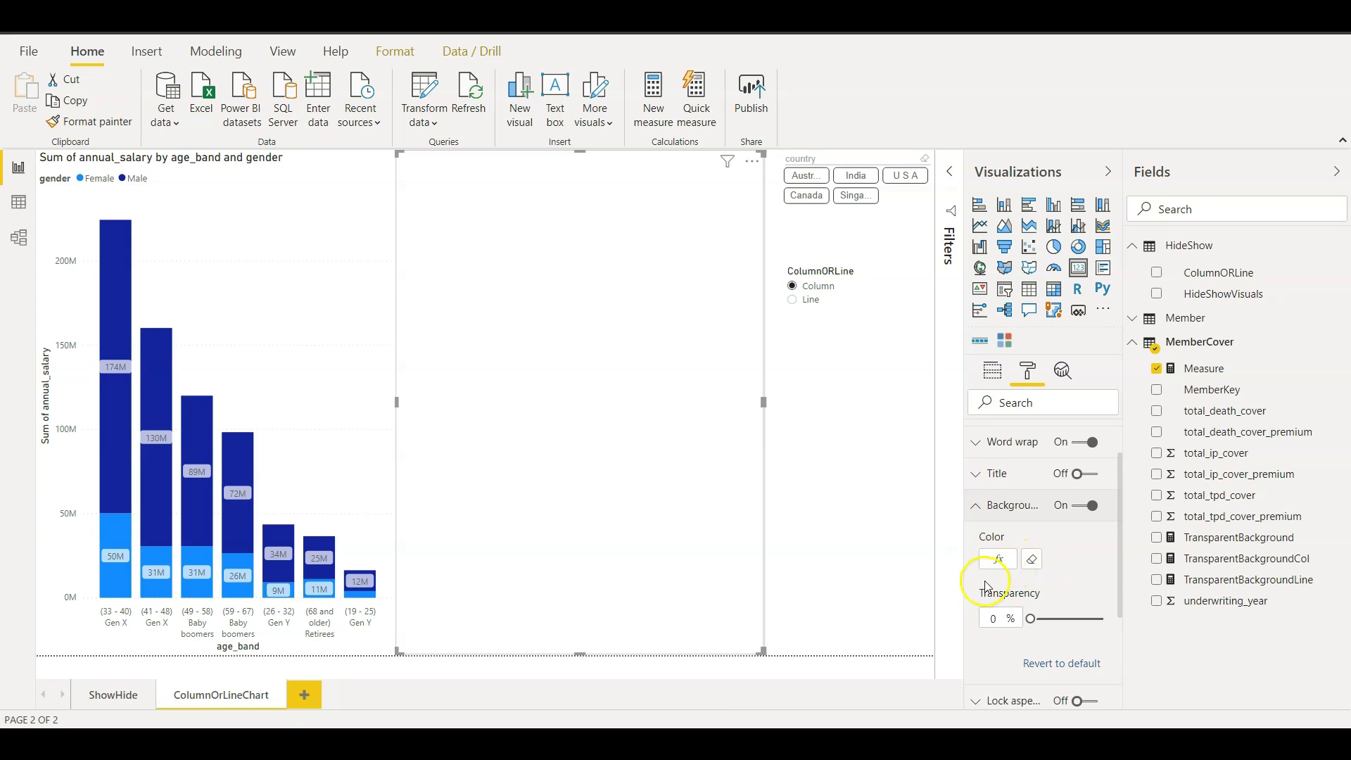
click(1001, 566)
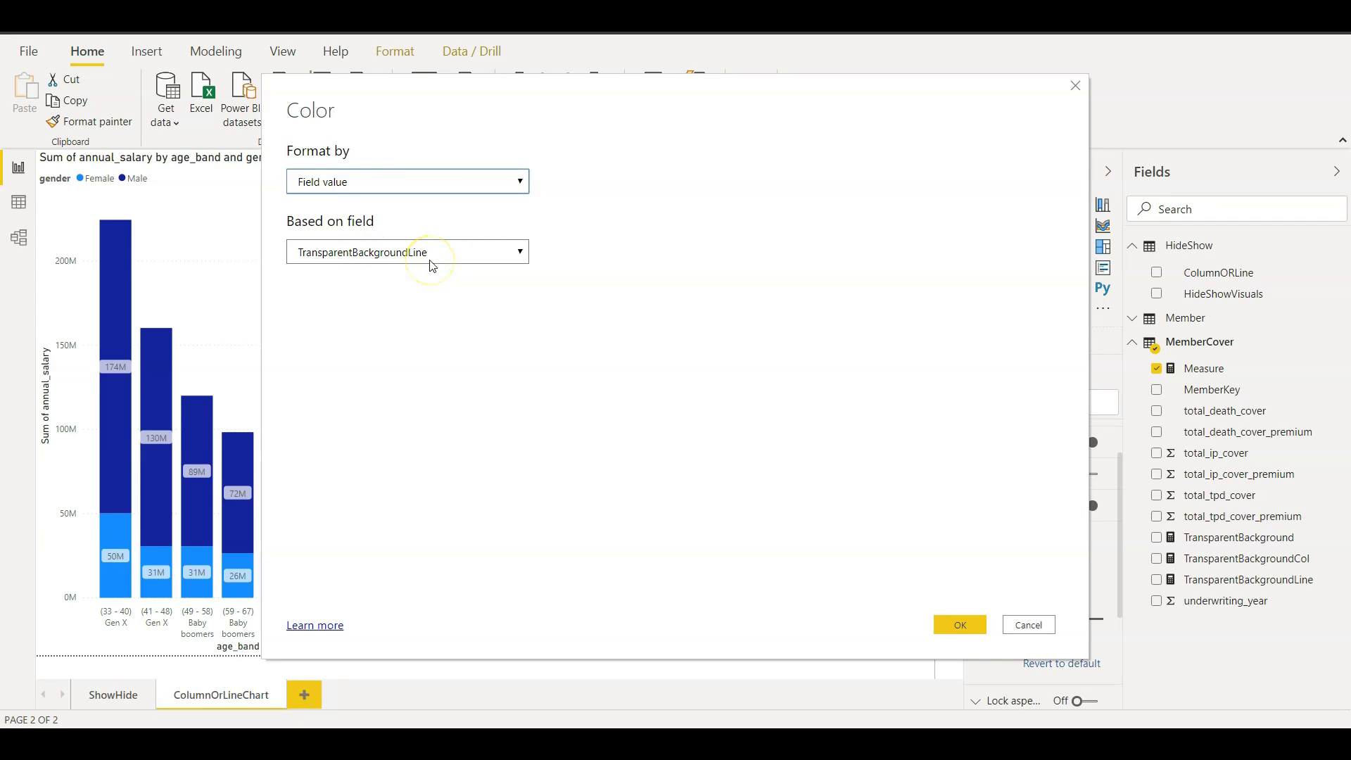
click(1026, 625)
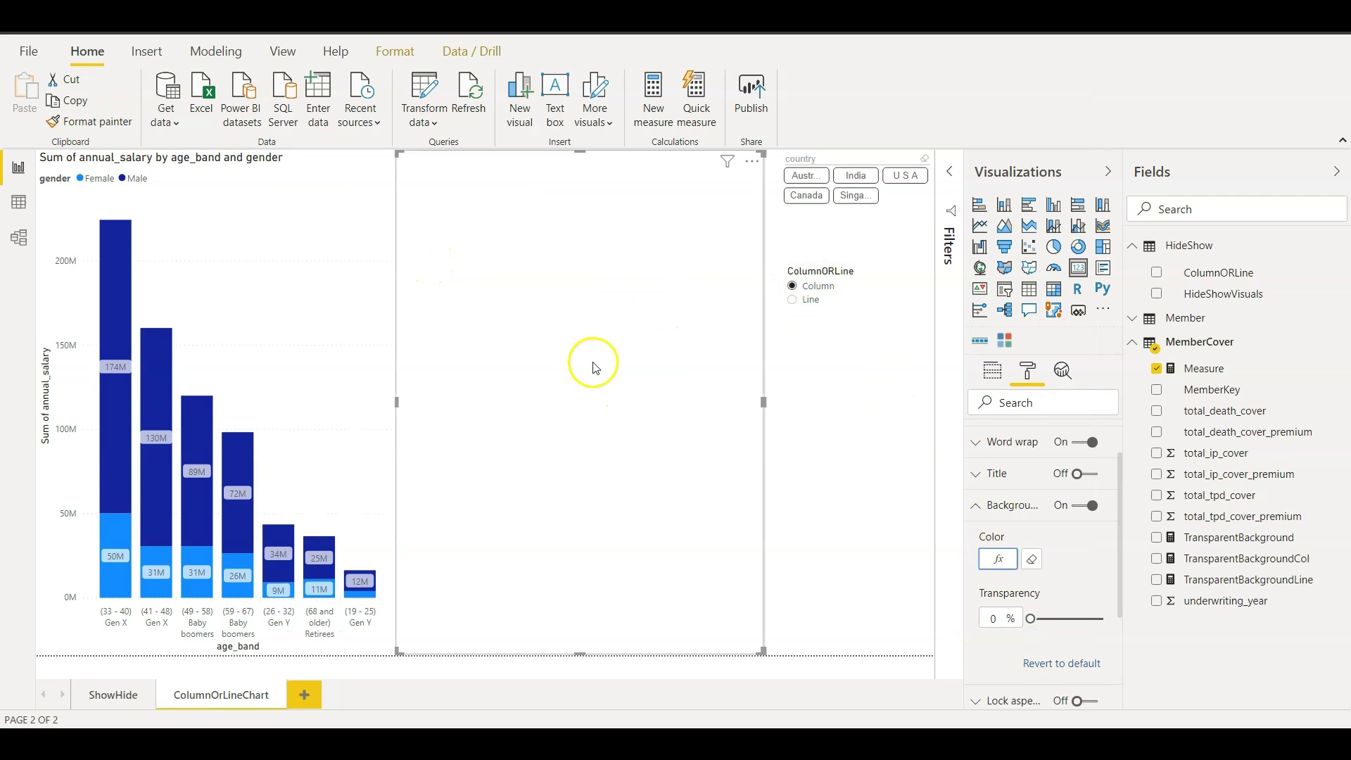
Set the ColumnORLine slicer to Line, replacing the column chart with the country line chart.
click(814, 302)
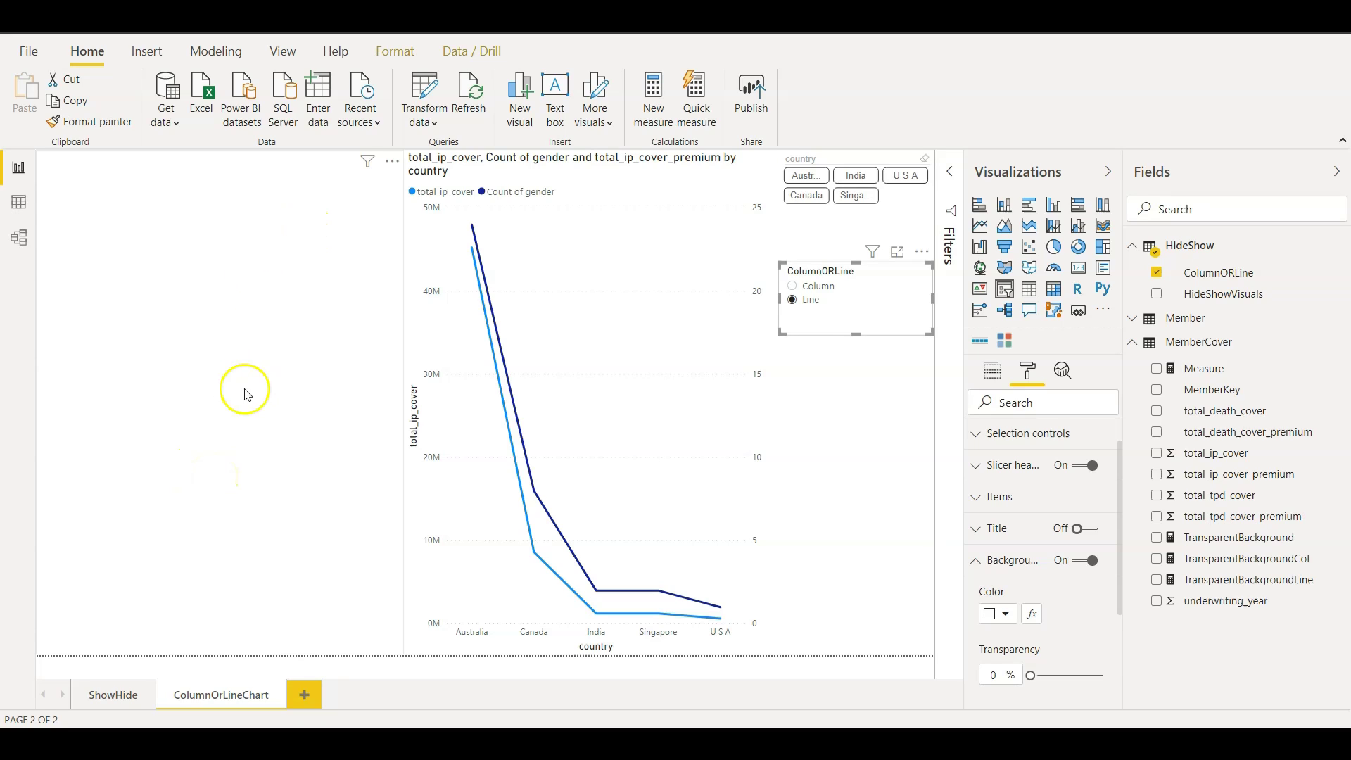
On the ShowHide page, review the TransparentBackground formula's #FFFFFF00 colour, then set HideShowVisuals to Hide.
click(229, 449)
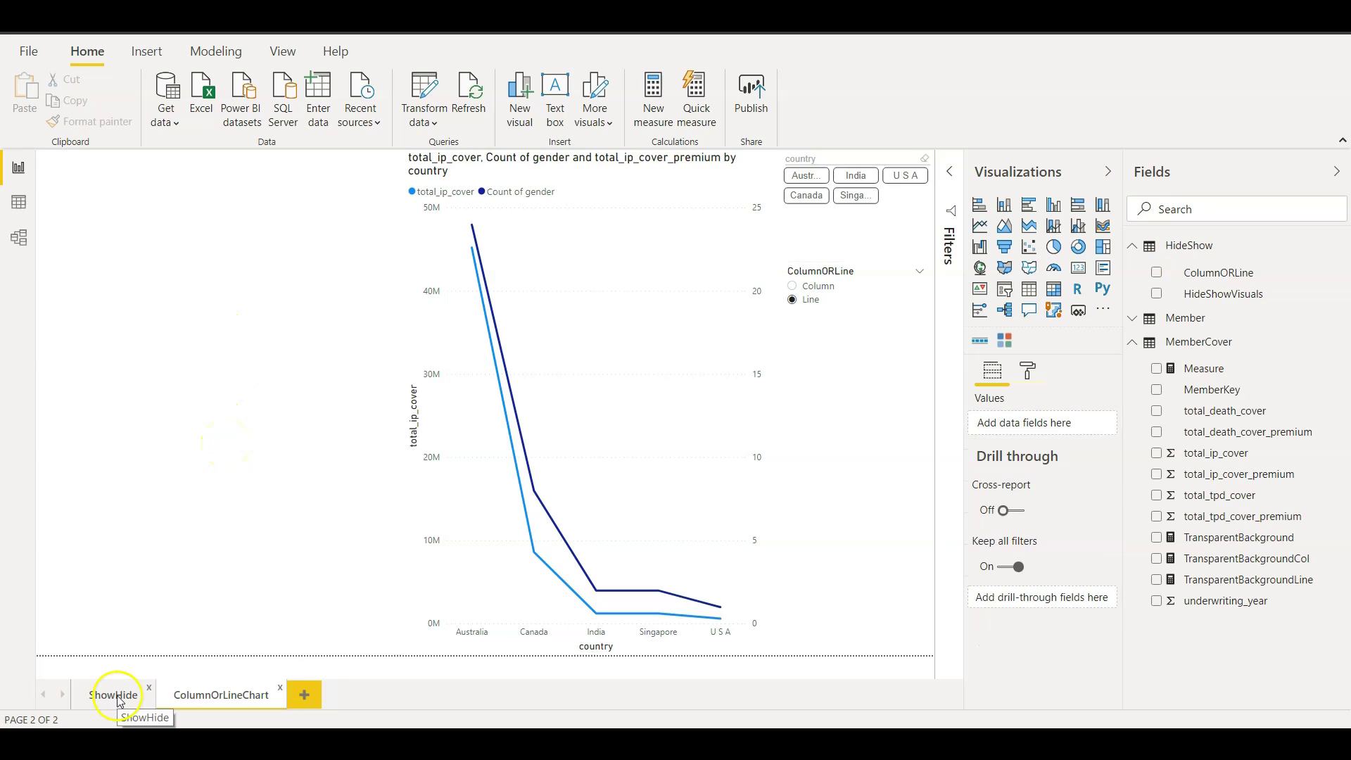
click(113, 695)
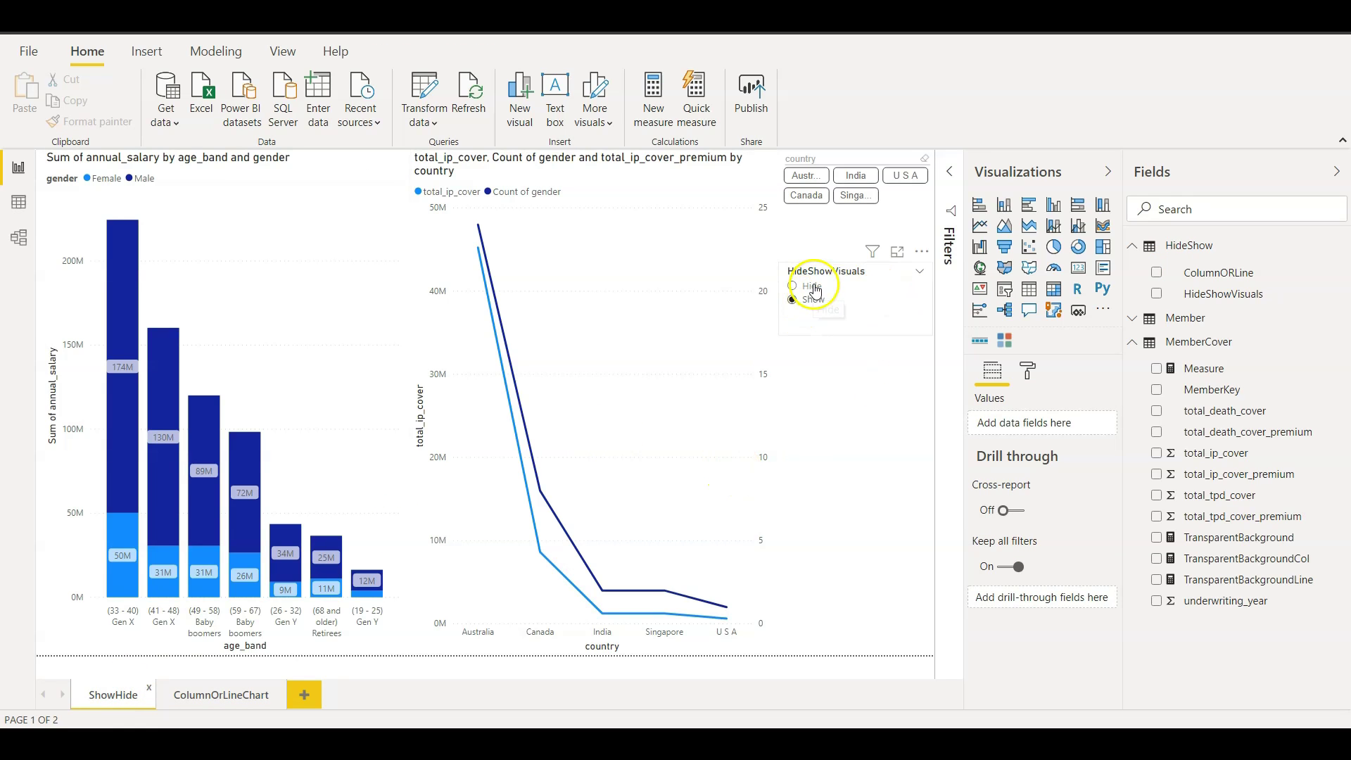
click(1233, 540)
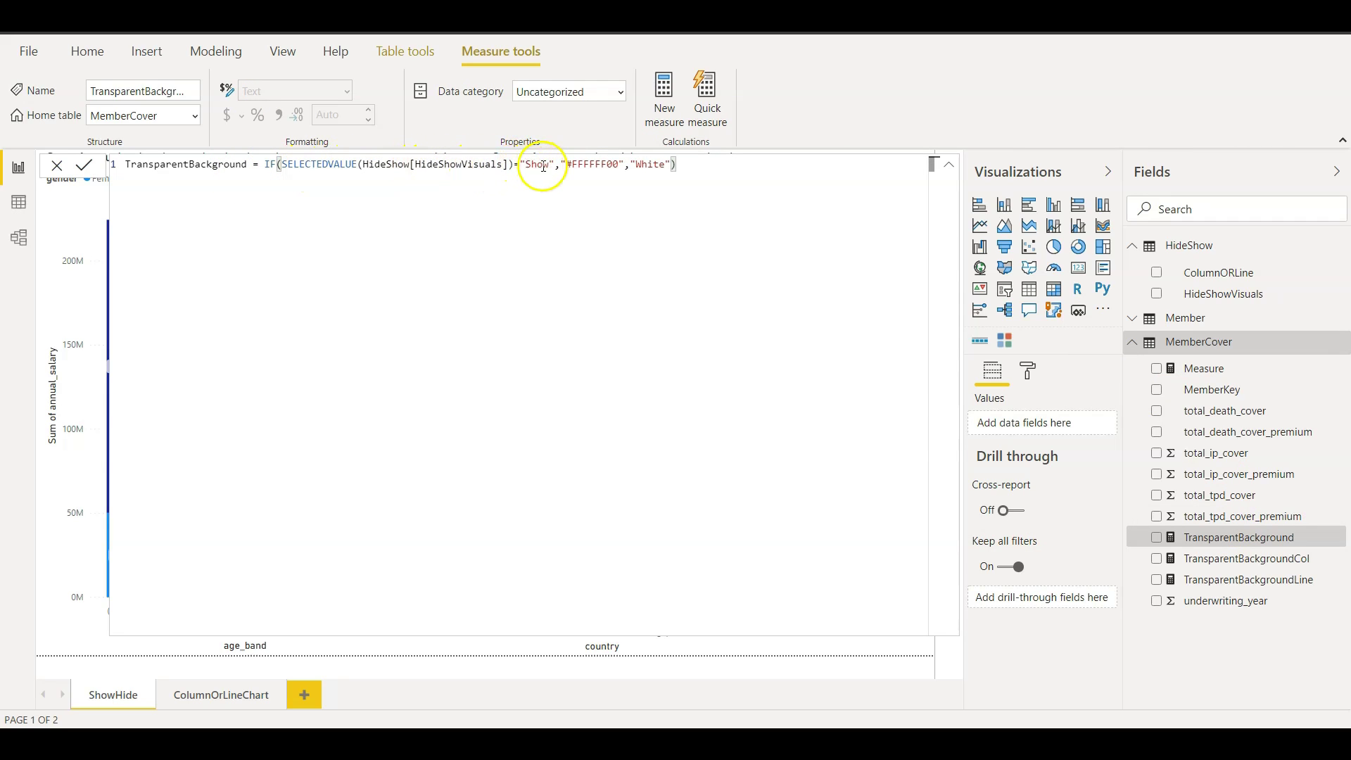
drag(624, 164, 561, 164)
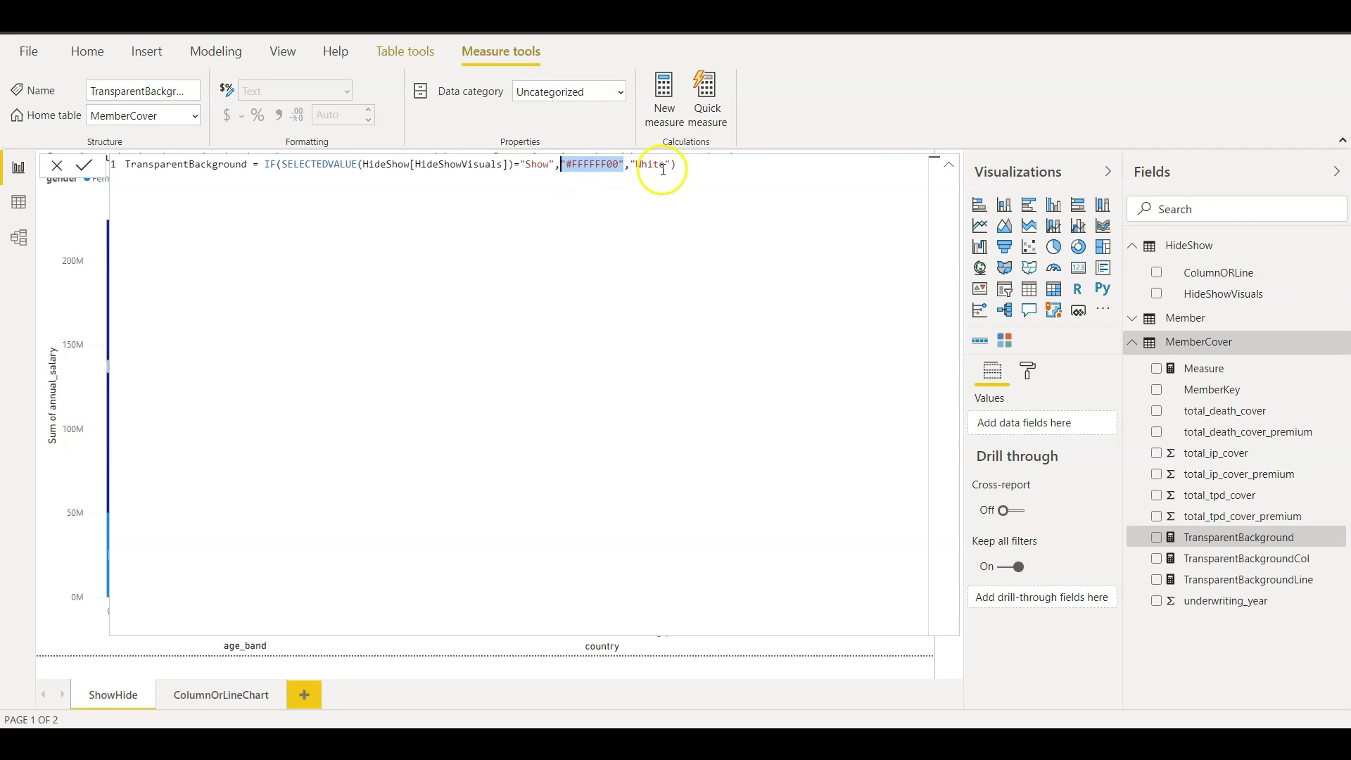
click(948, 164)
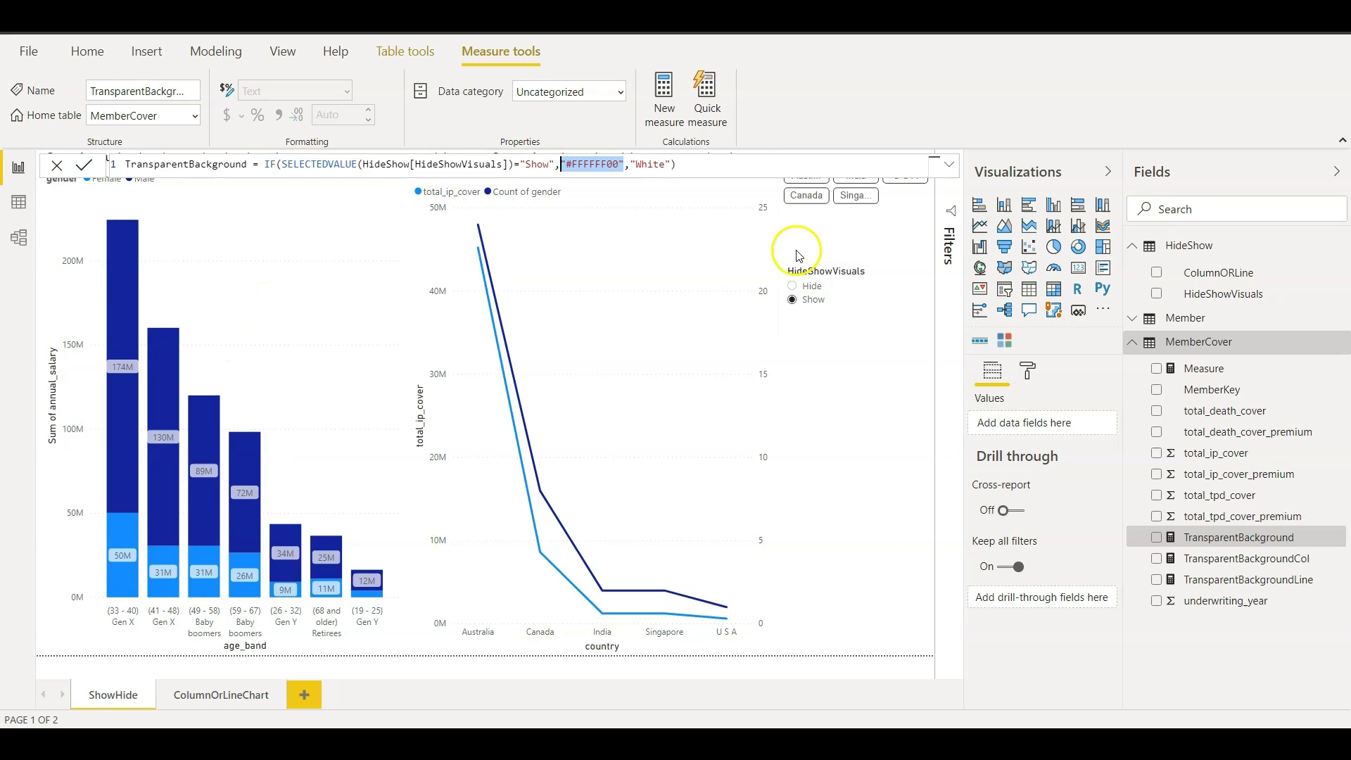
click(809, 286)
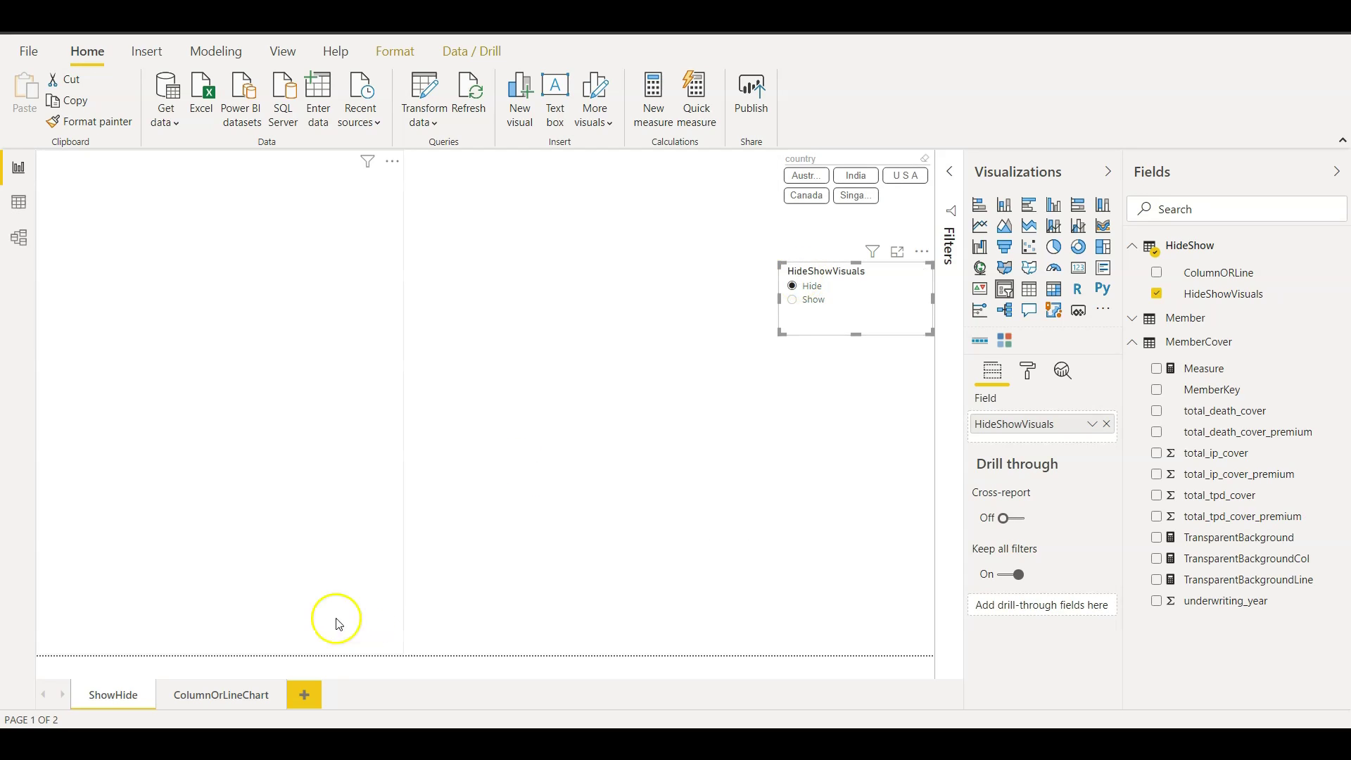
On the ColumnOrLineChart page, set the ColumnORLine slicer to Column, then back to Line.
click(220, 693)
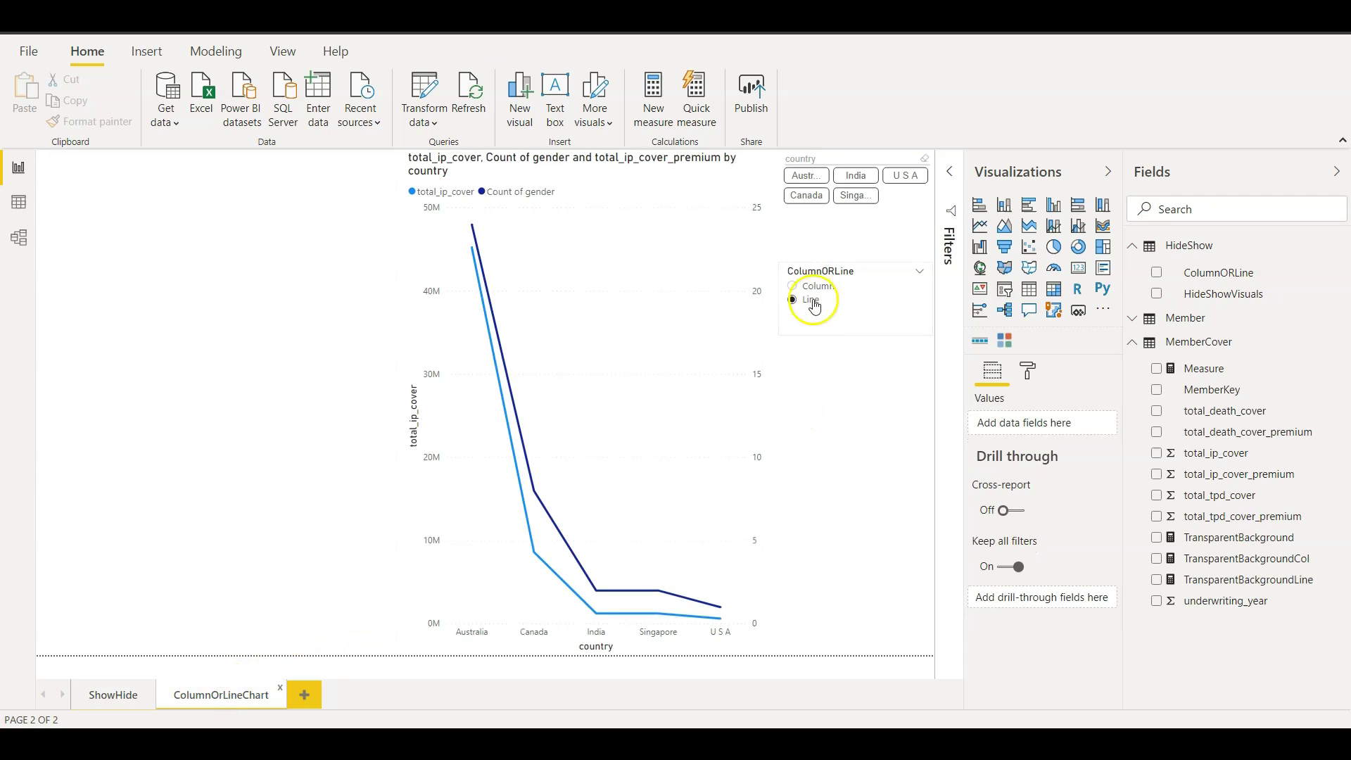
click(808, 306)
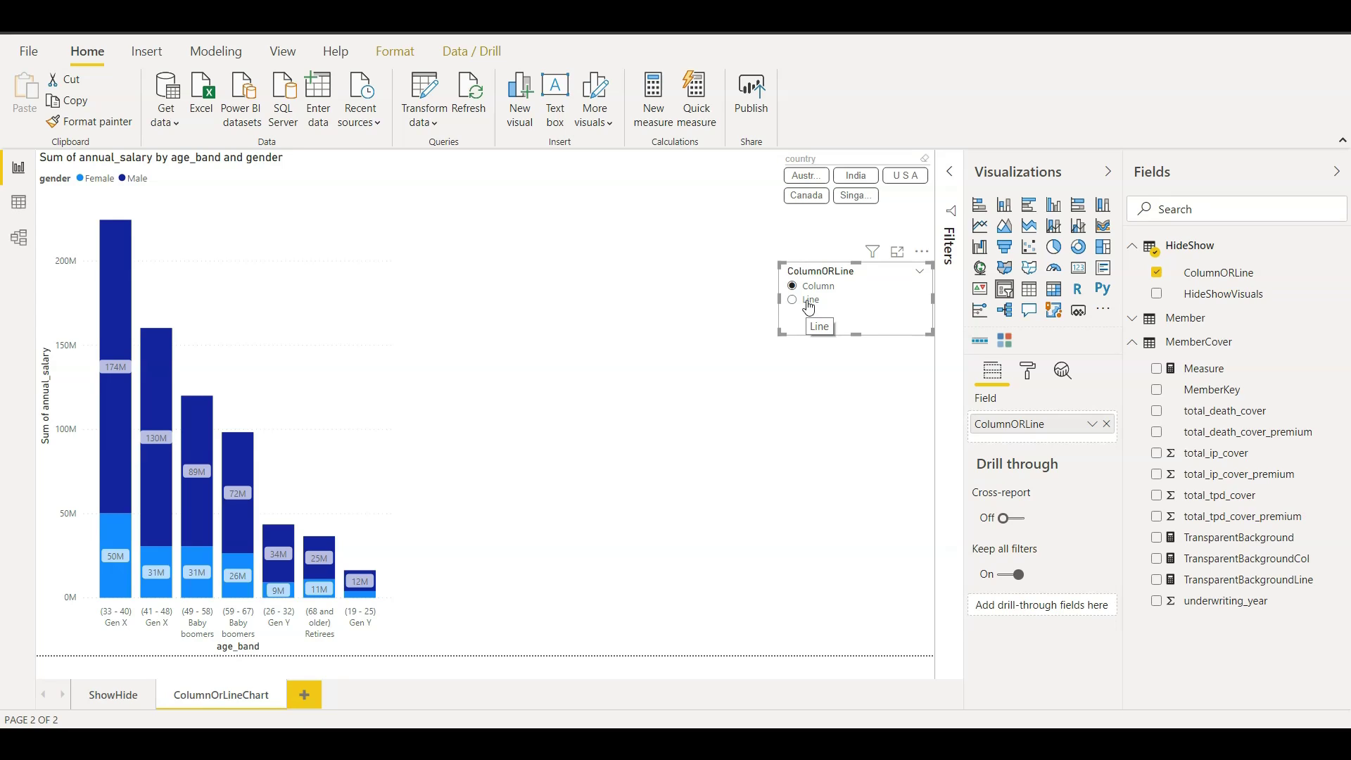
mouse_move(260, 332)
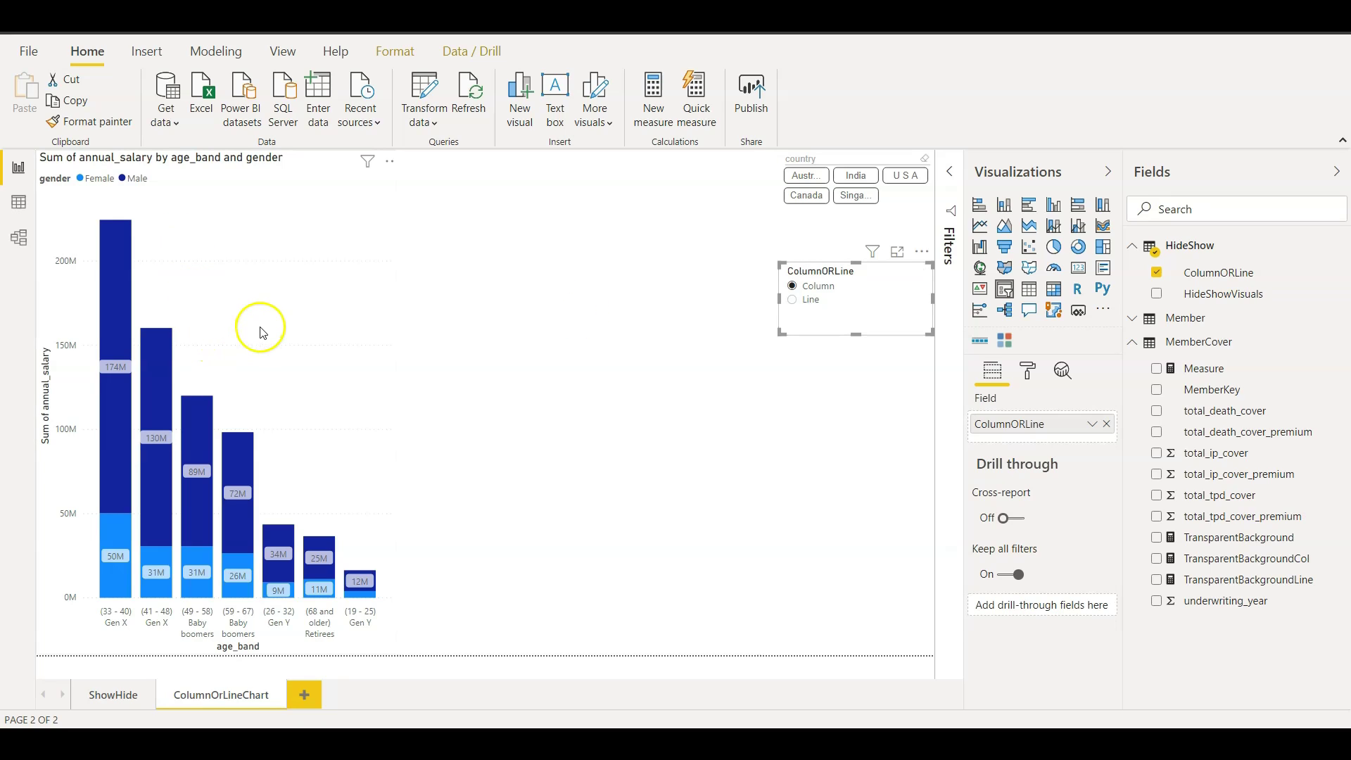
click(311, 389)
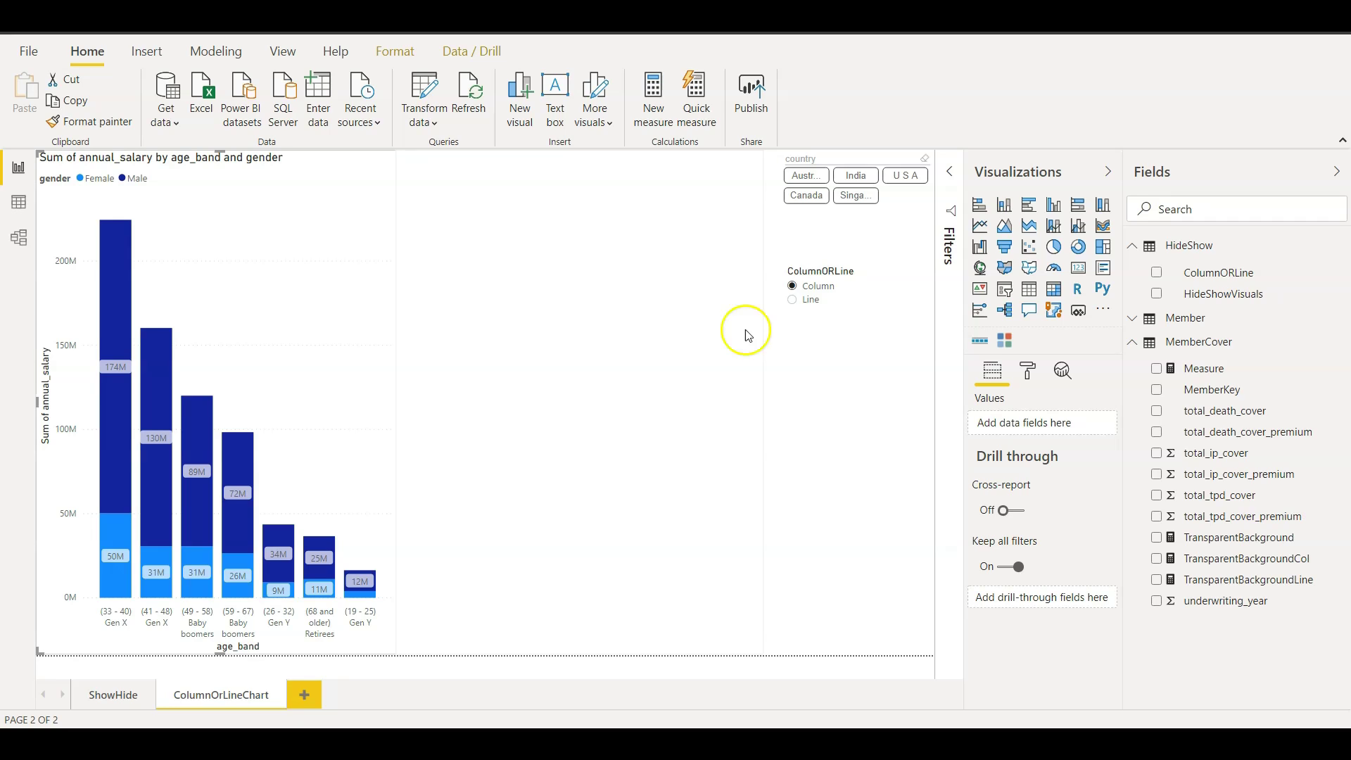
mouse_move(855, 296)
click(811, 300)
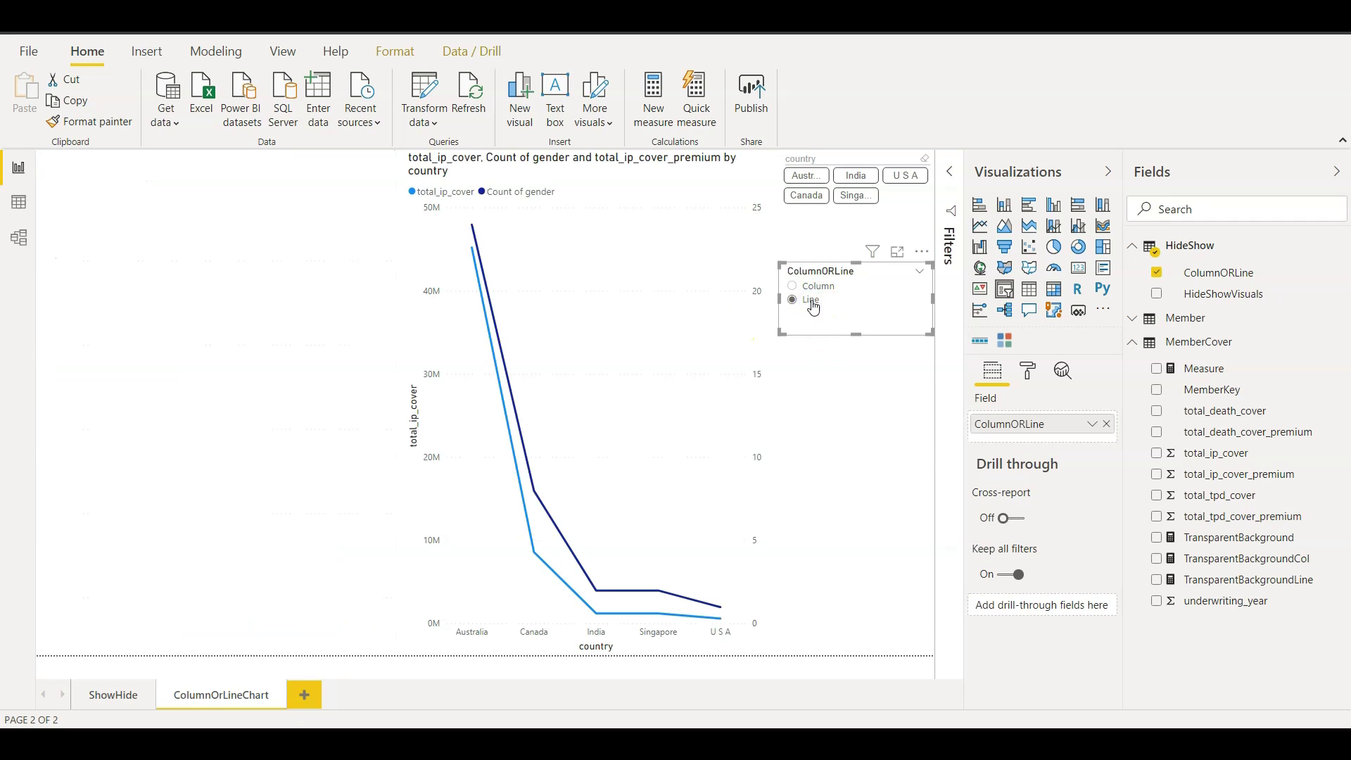